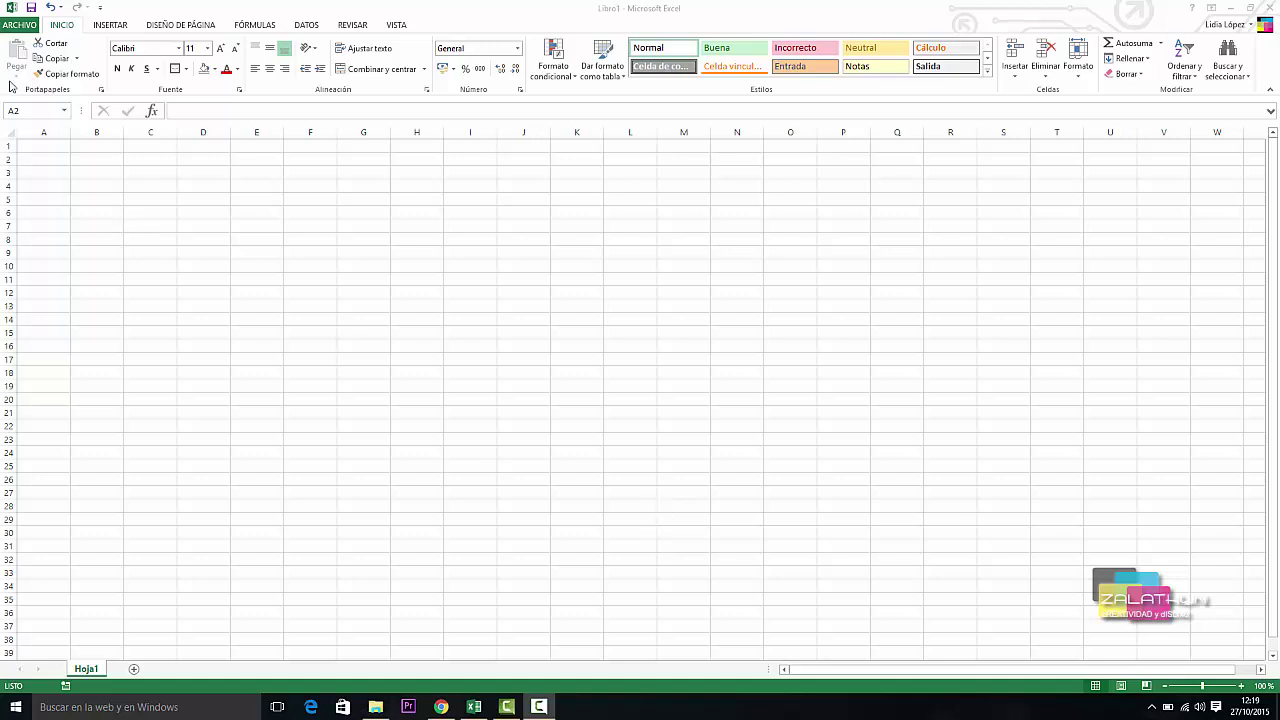
Go to the Nuevo page in the ARCHIVO backstage view.
{"action": "left_click", "coordinate": [21, 27]}
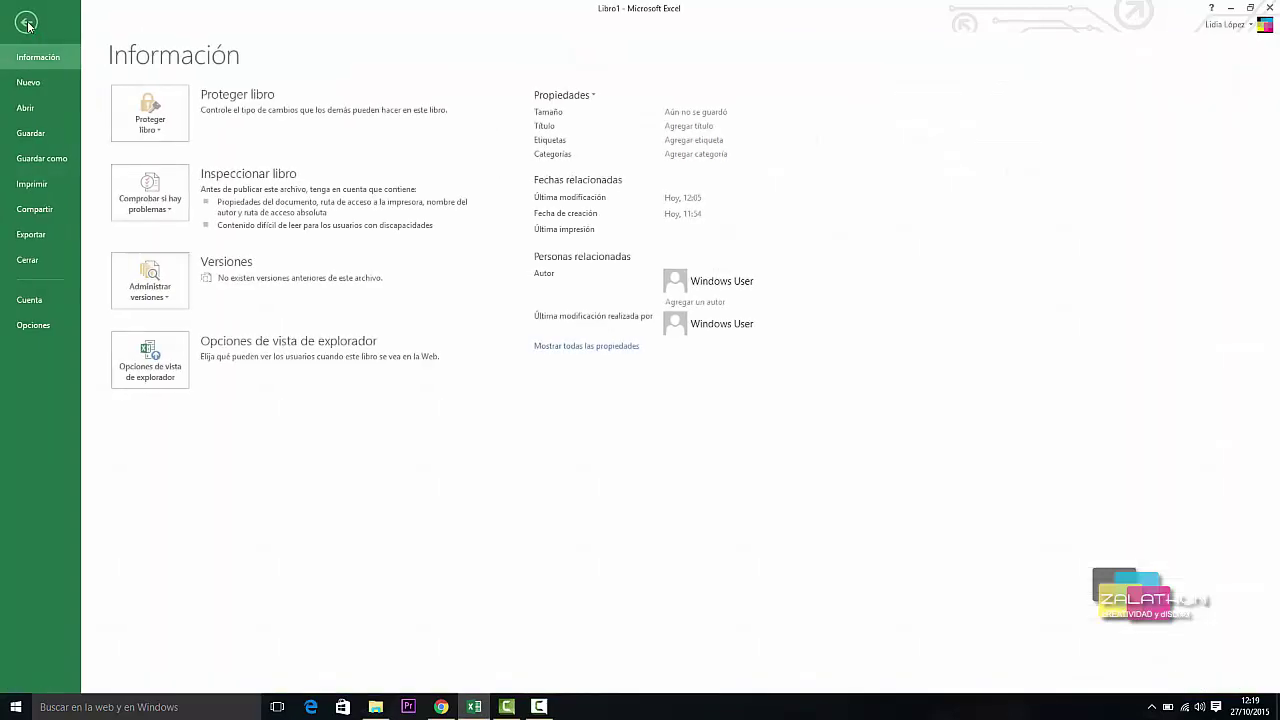
{"action": "left_click", "coordinate": [26, 84]}
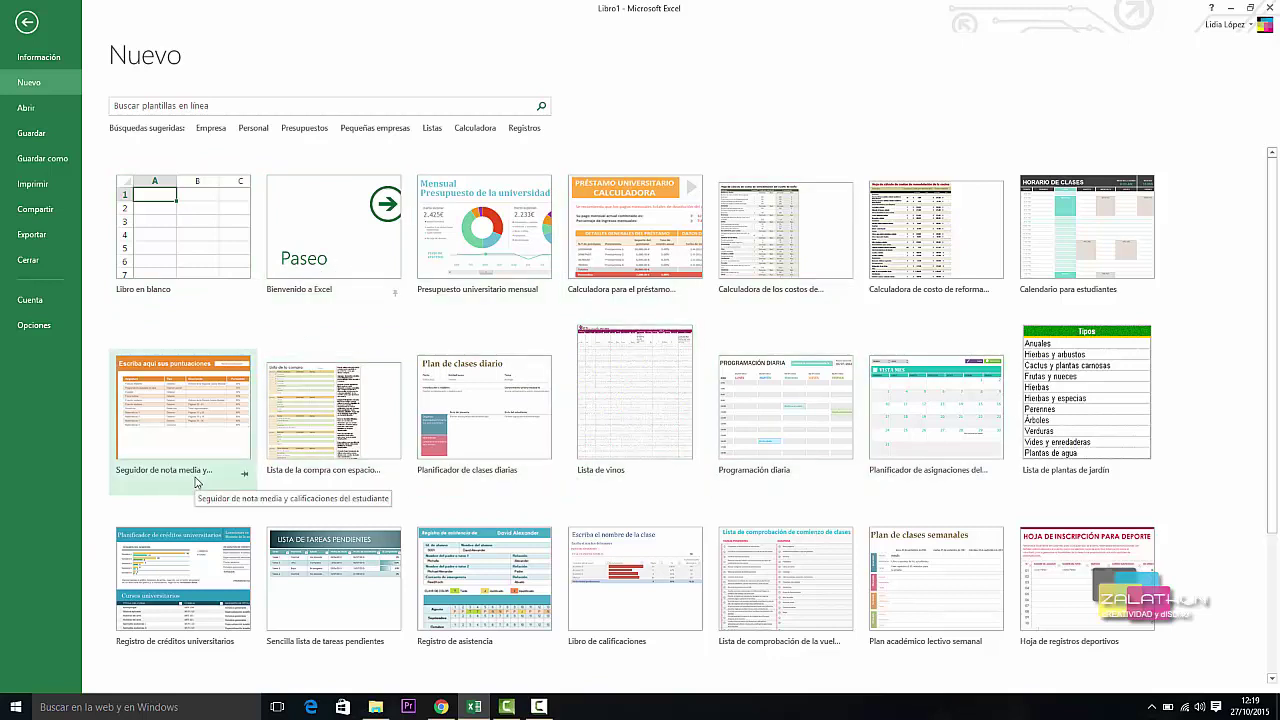
Create the blank workbook Libro5 from the Libro en blanco tile.
{"action": "left_click", "coordinate": [185, 272]}
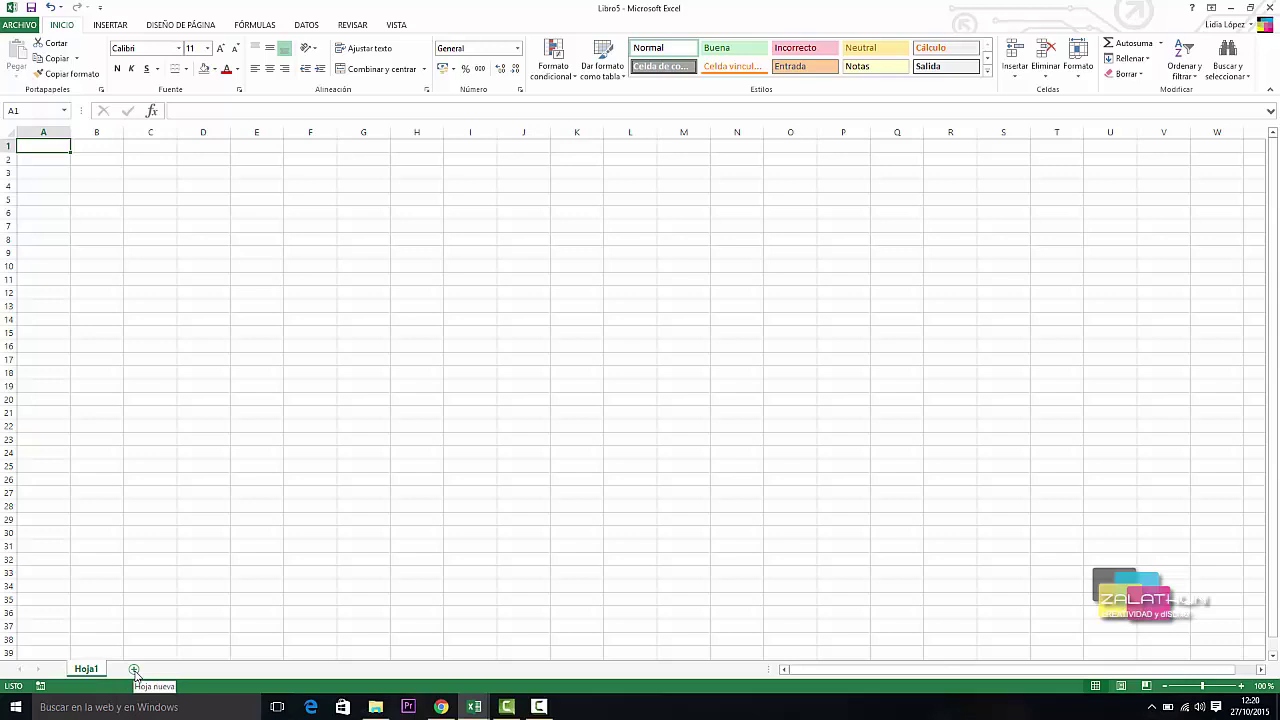
Add one sheet with the + button and another through Insertar > Insertar hoja.
{"action": "left_click", "coordinate": [134, 670]}
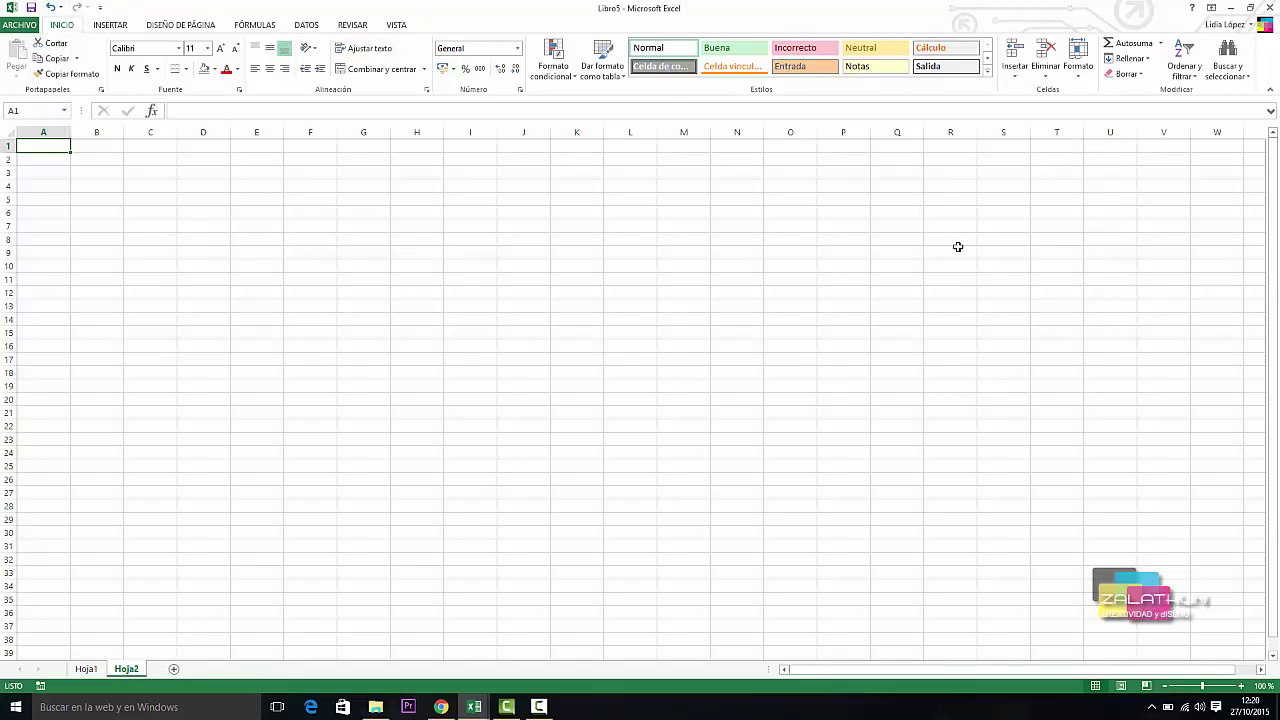
{"action": "left_click", "coordinate": [1013, 70]}
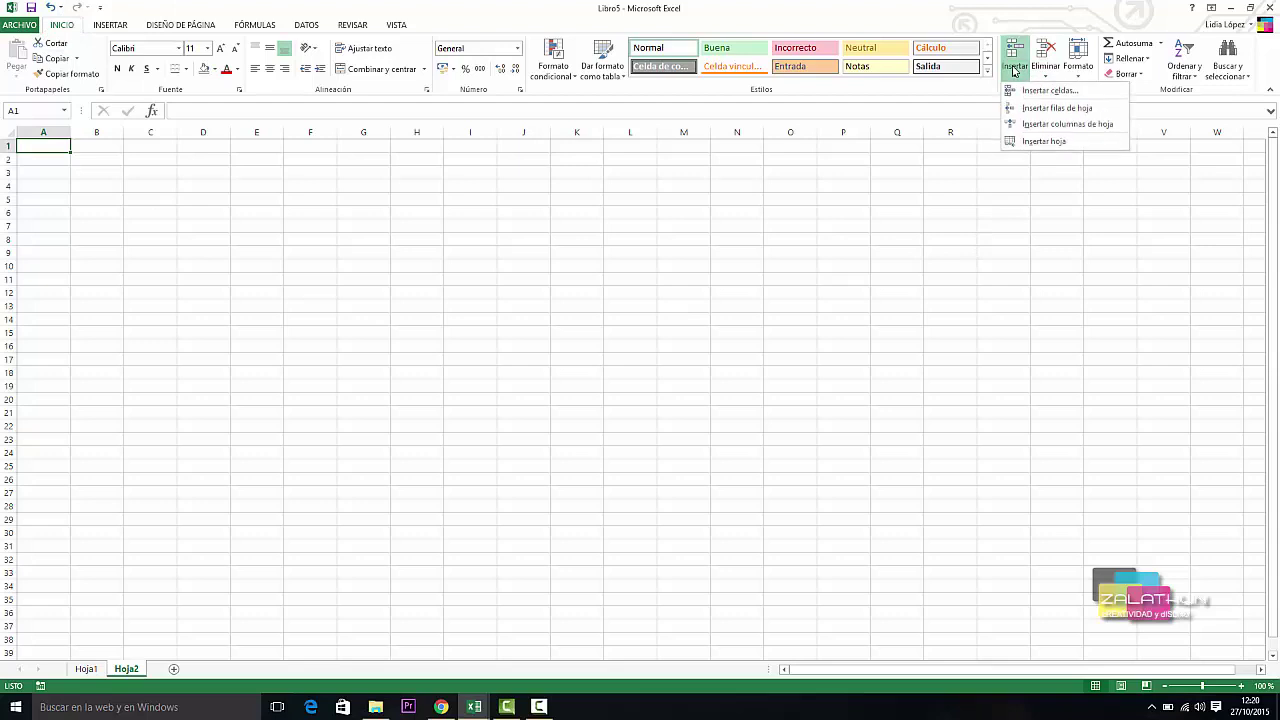
{"action": "left_click", "coordinate": [1023, 141]}
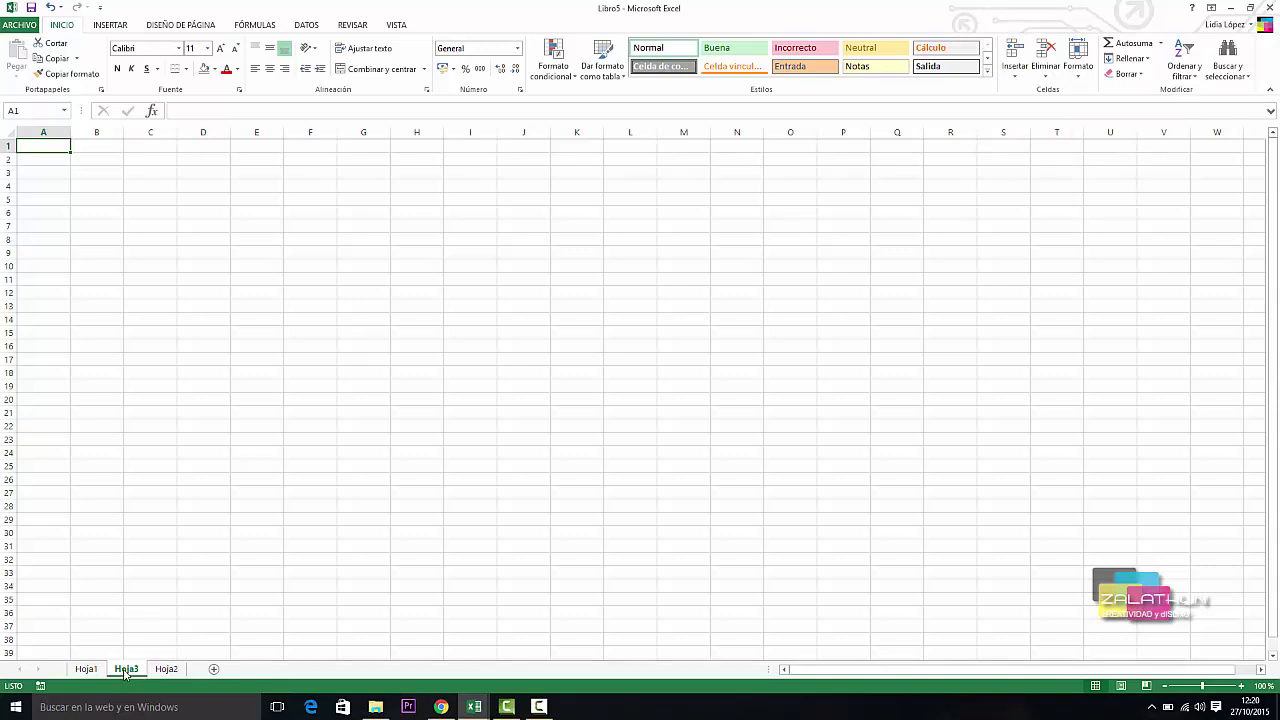
Delete Hoja3 from its tab menu and Hoja2 through Eliminar > Eliminar hoja.
{"action": "right_click", "coordinate": [125, 672]}
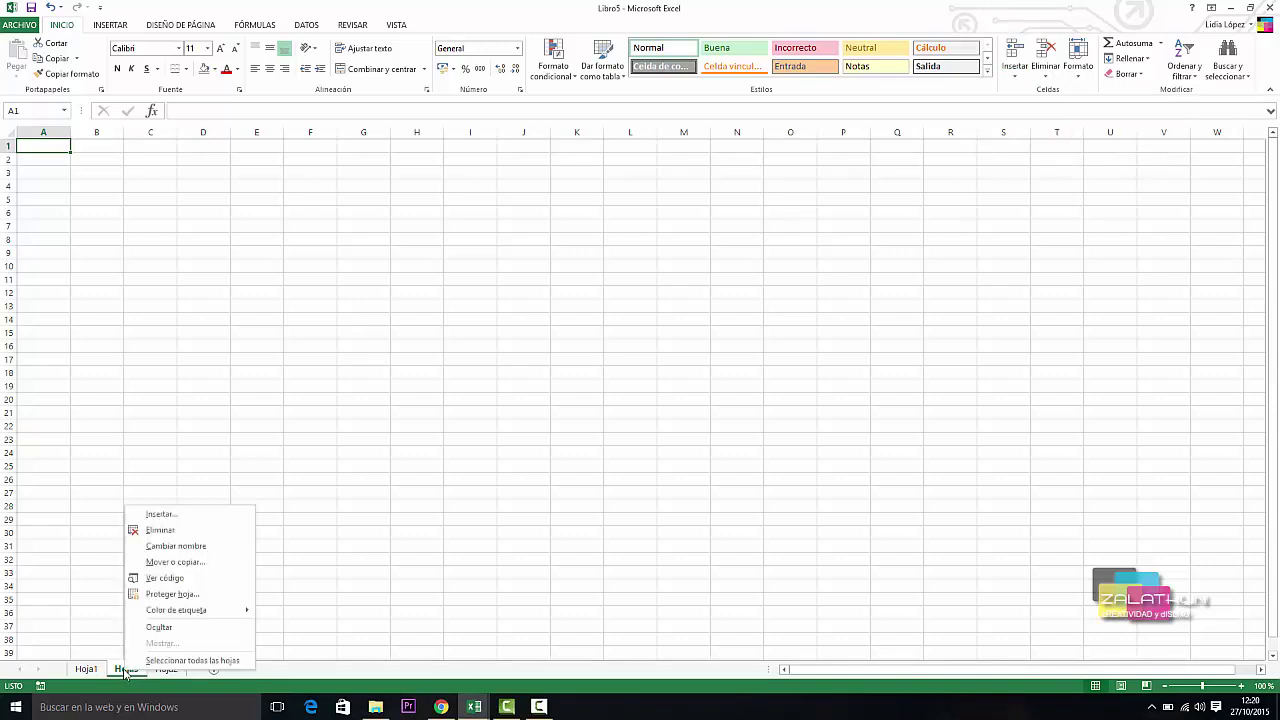
{"action": "left_click", "coordinate": [148, 531]}
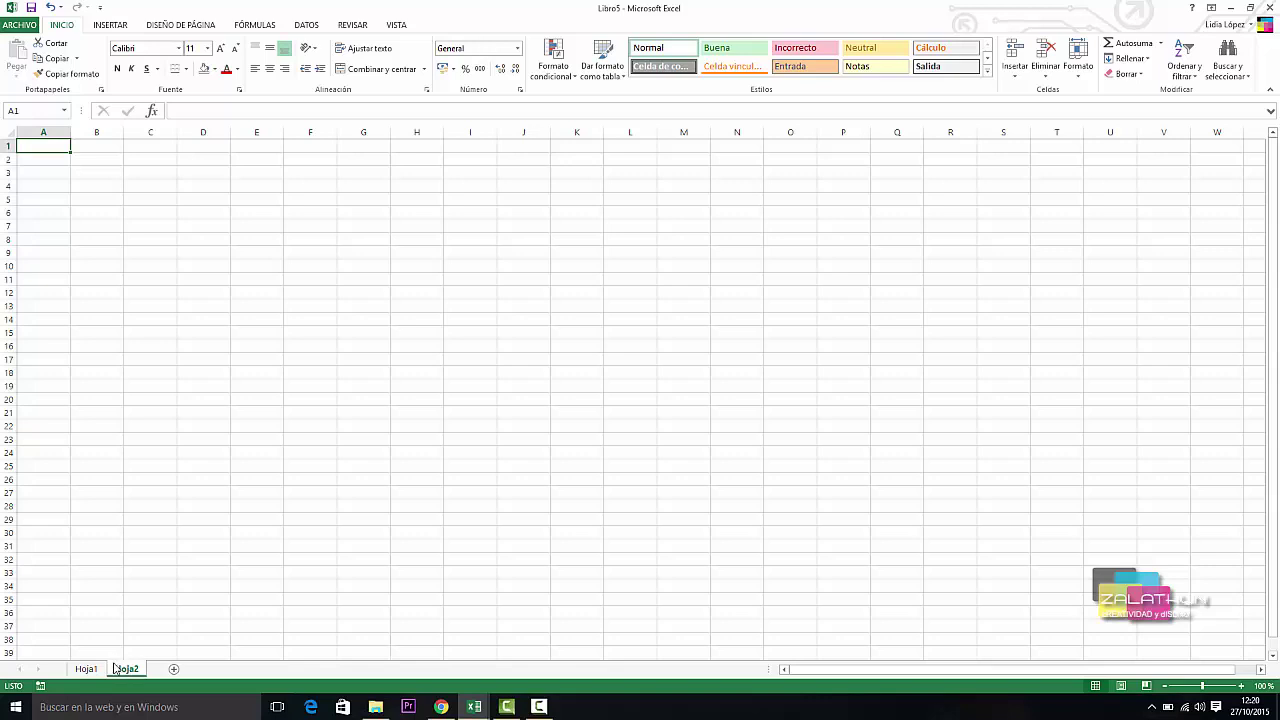
{"action": "left_click", "coordinate": [1048, 78]}
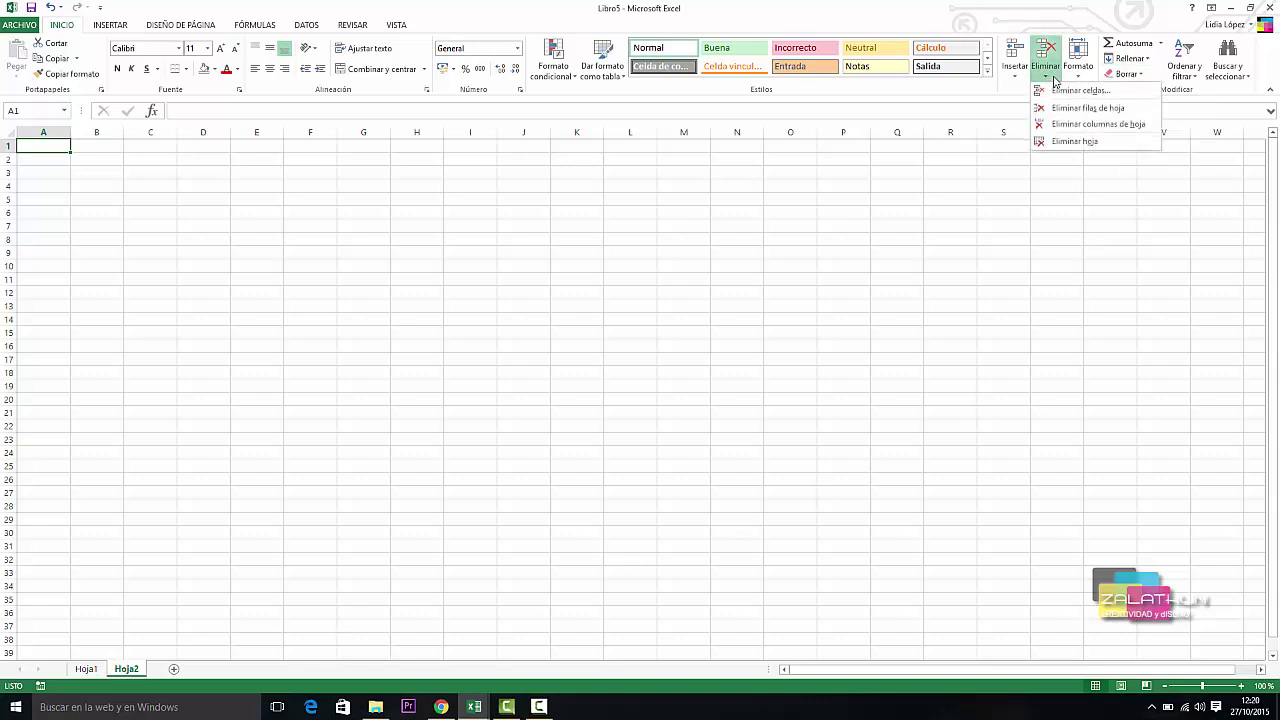
{"action": "left_click", "coordinate": [1086, 143]}
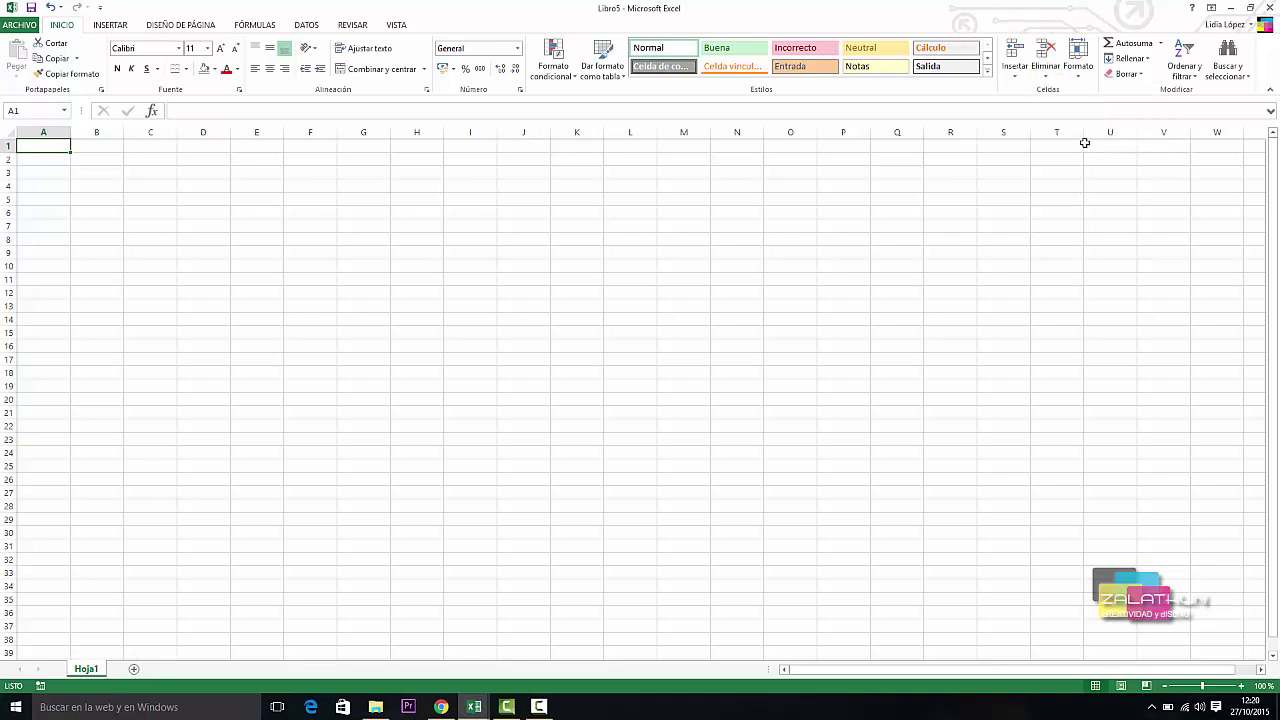
Add two new sheets and rename Hoja1 to 01.
{"action": "left_click", "coordinate": [132, 670]}
{"action": "left_click", "coordinate": [174, 669]}
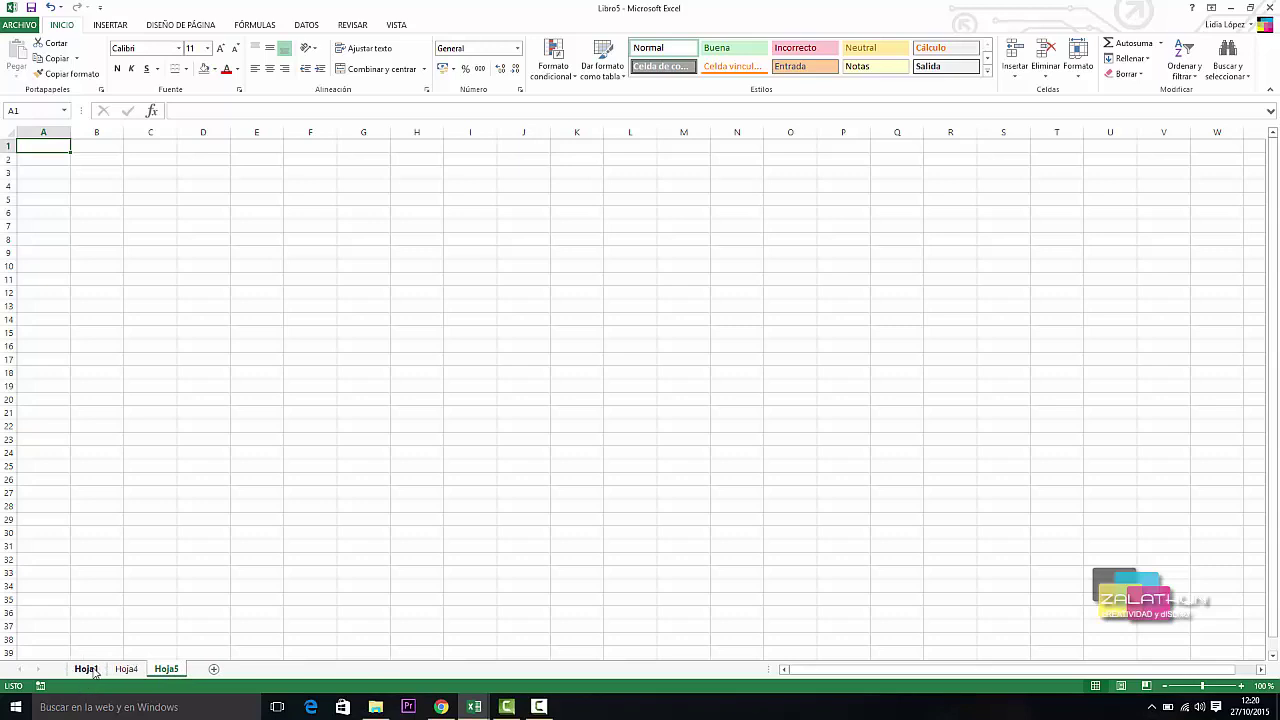
{"action": "right_click", "coordinate": [95, 673]}
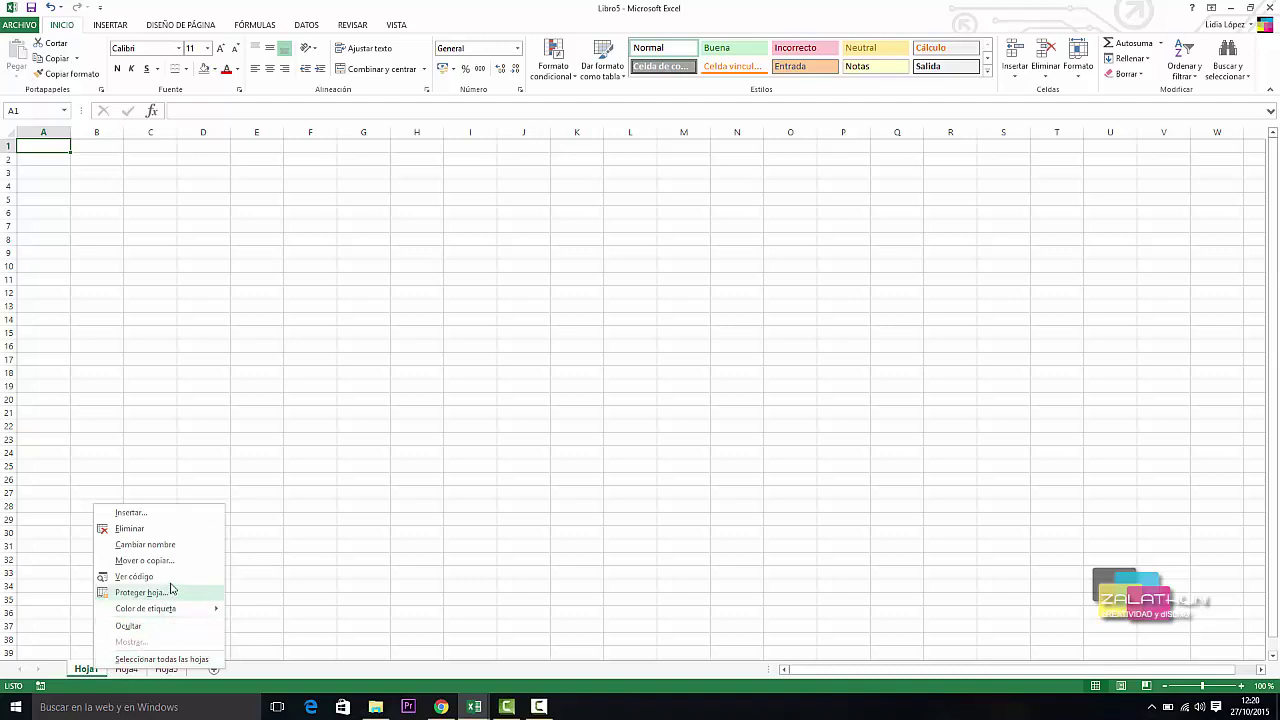
{"action": "left_click", "coordinate": [176, 548]}
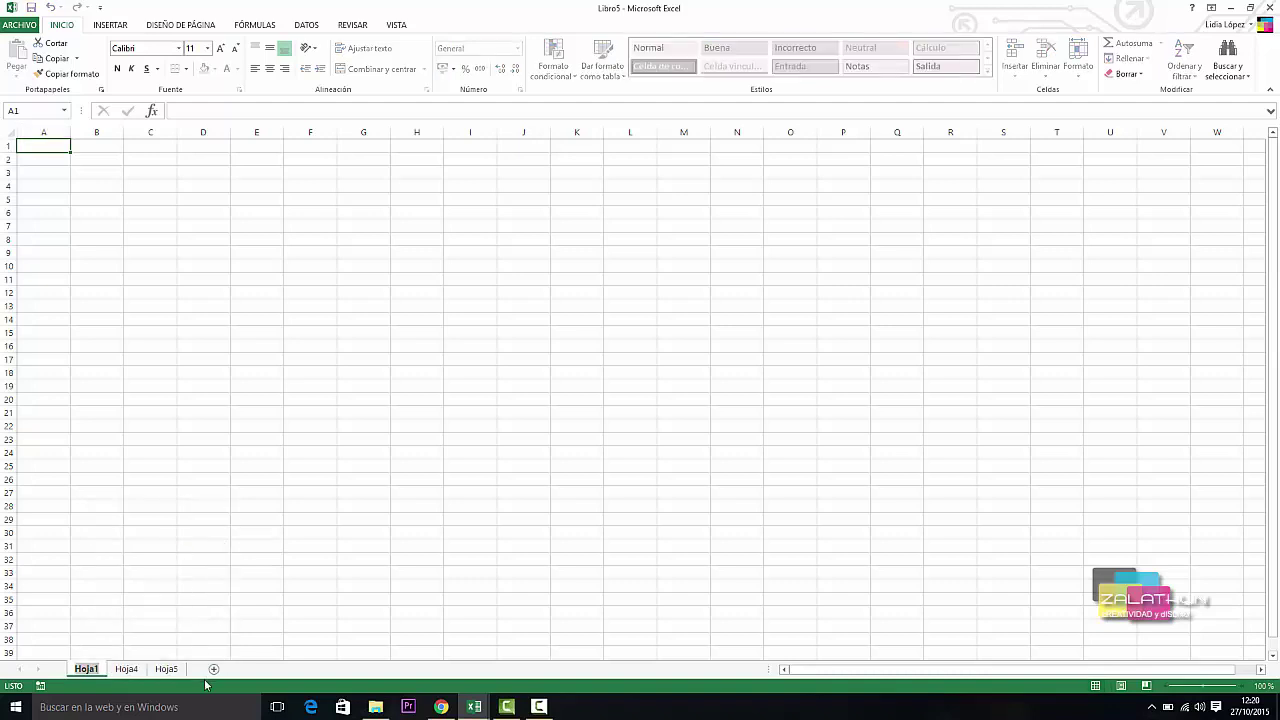
{"action": "type", "text": "01"}
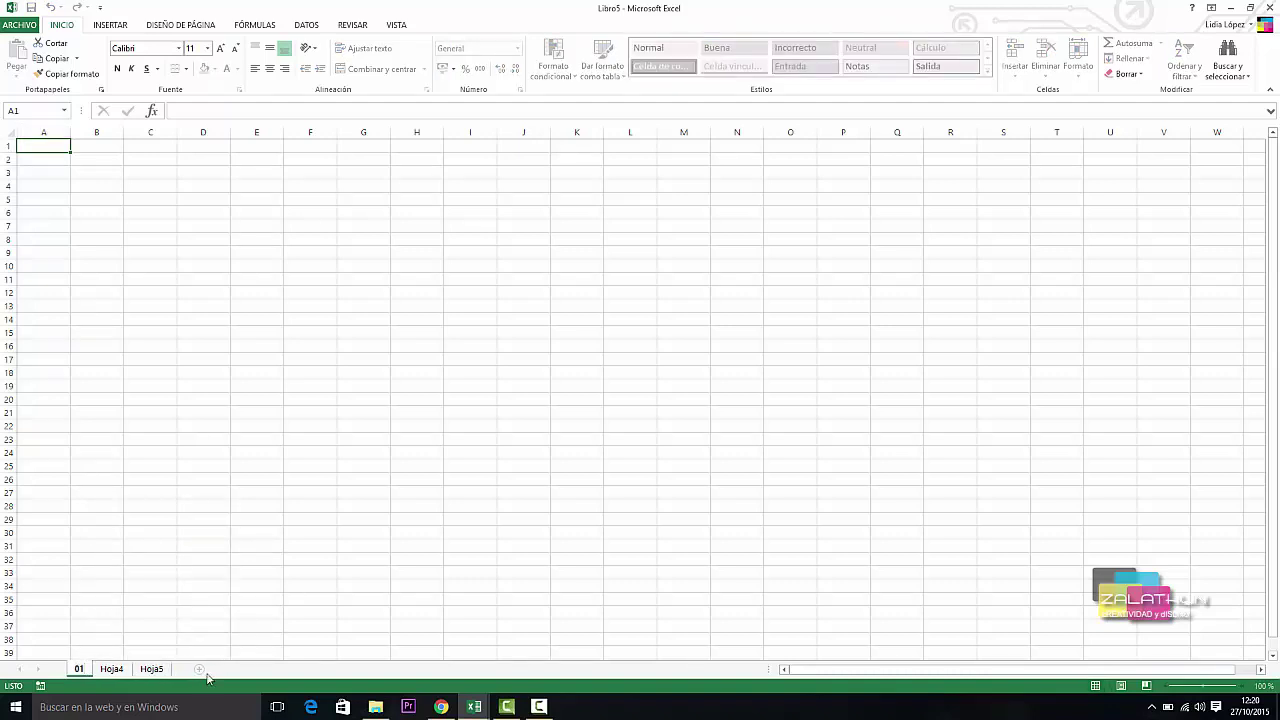
{"action": "left_click", "coordinate": [111, 669]}
Rename Hoja4 to 02 and Hoja5 to 03.
{"action": "right_click", "coordinate": [111, 669]}
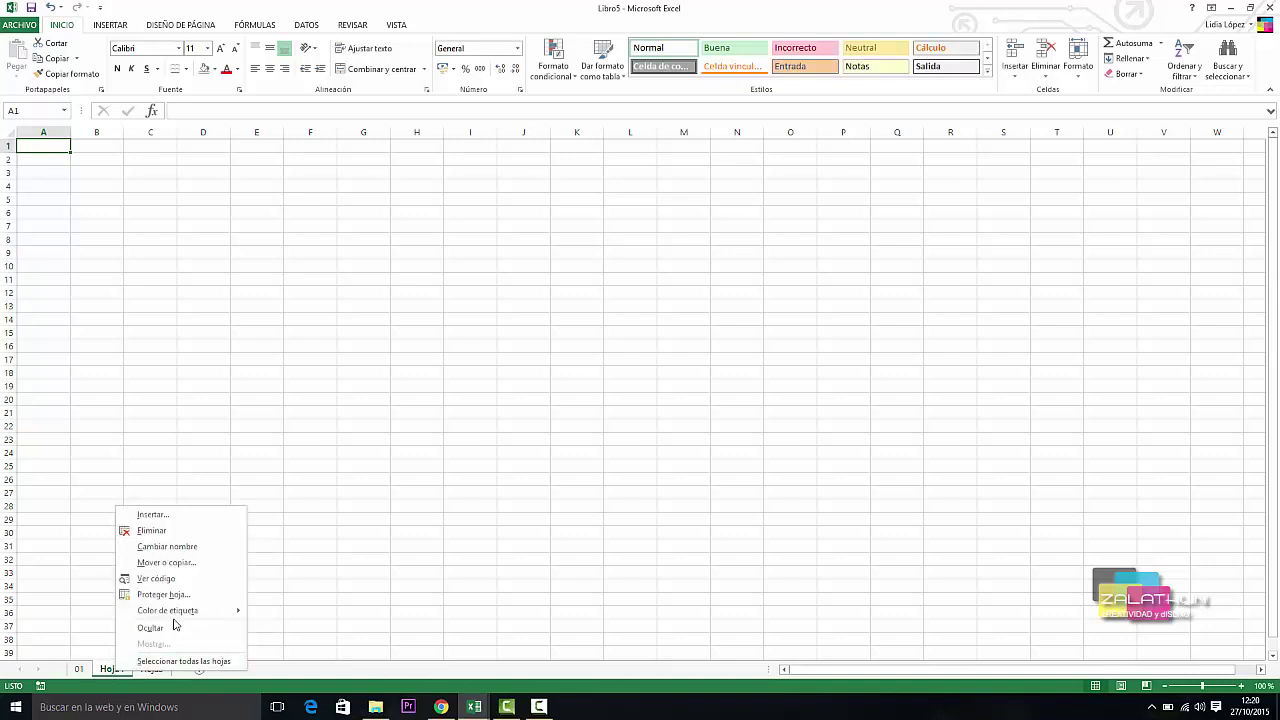
{"action": "left_click", "coordinate": [230, 547]}
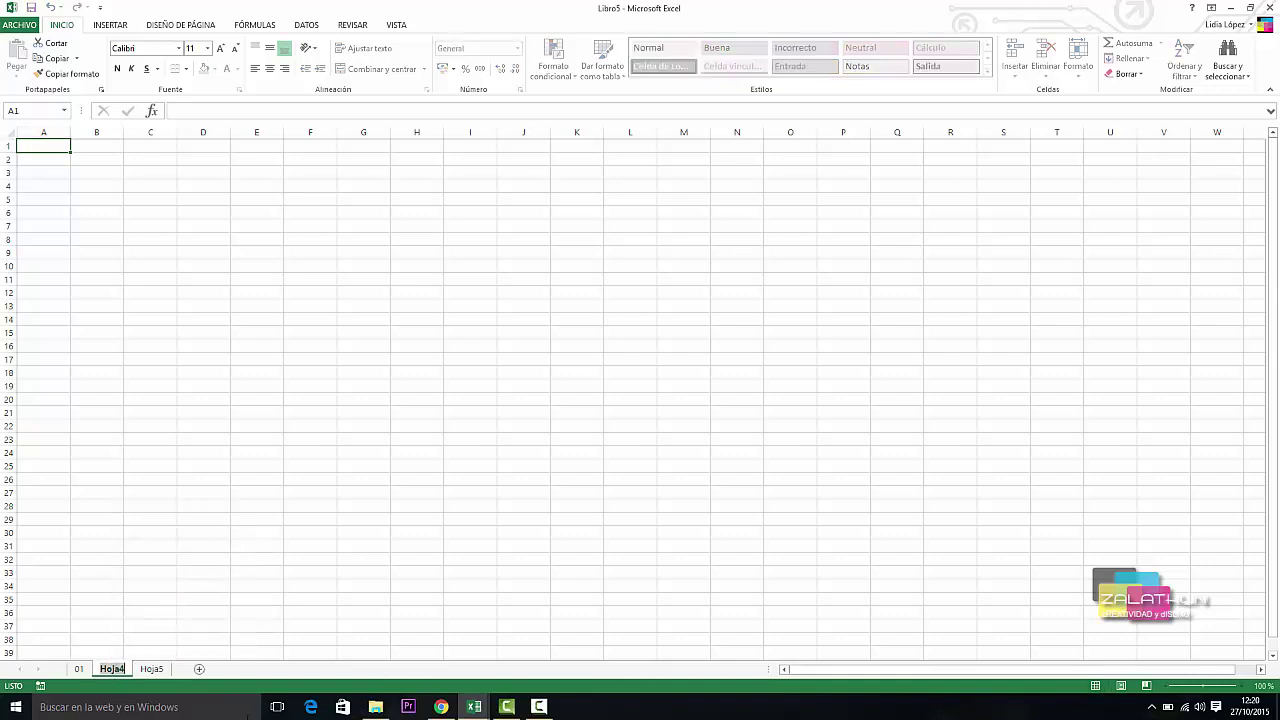
{"action": "type", "text": "02"}
{"action": "left_click", "coordinate": [137, 668]}
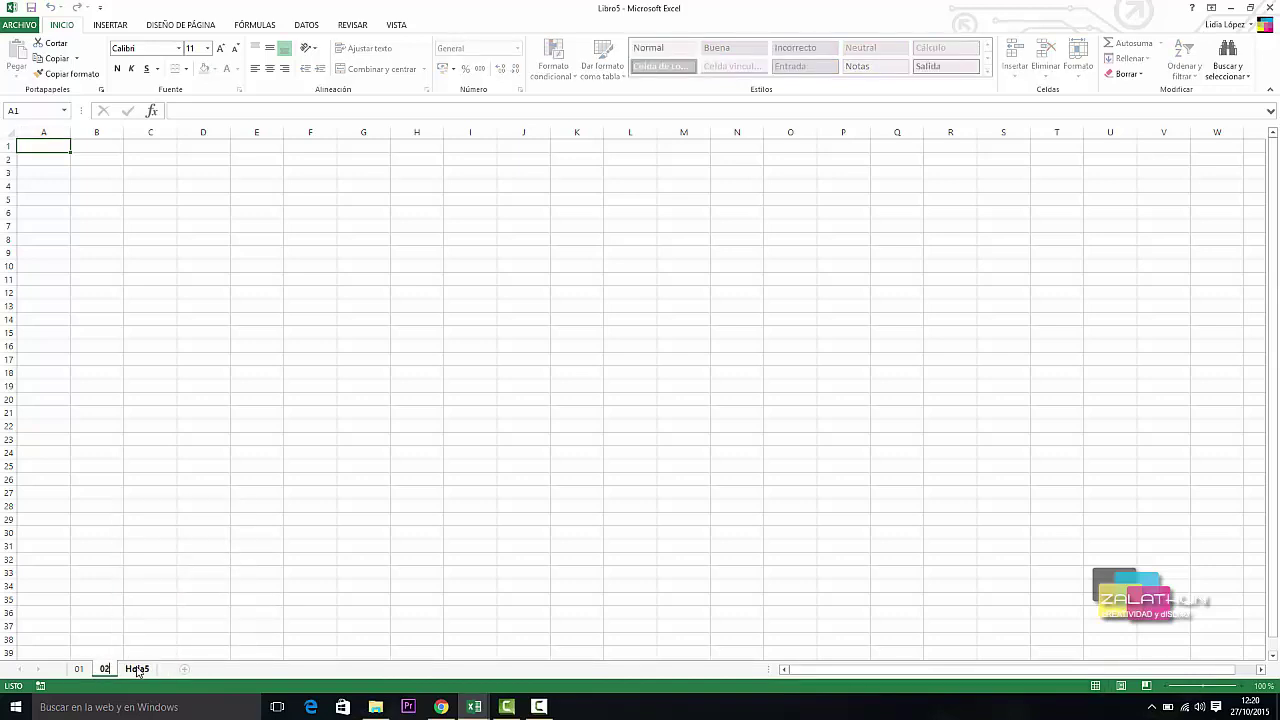
{"action": "right_click", "coordinate": [137, 668]}
{"action": "left_click", "coordinate": [220, 545]}
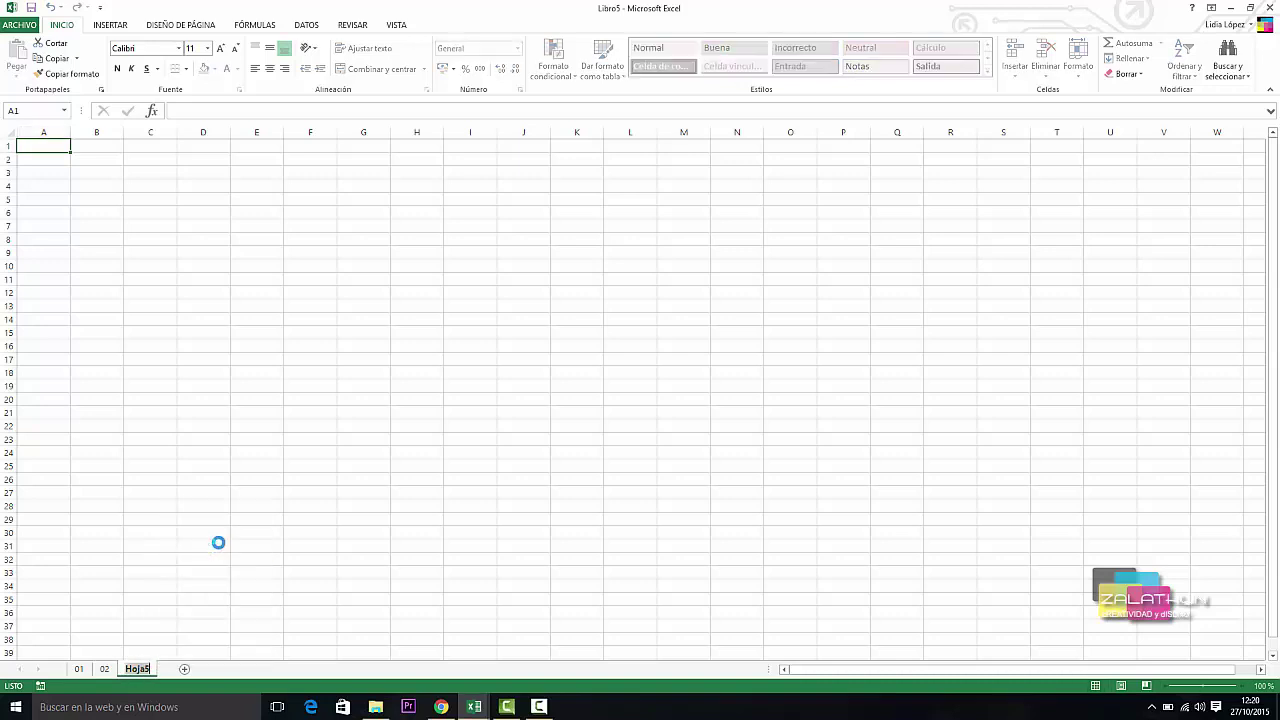
{"action": "type", "text": "03"}
{"action": "key", "text": "Return"}
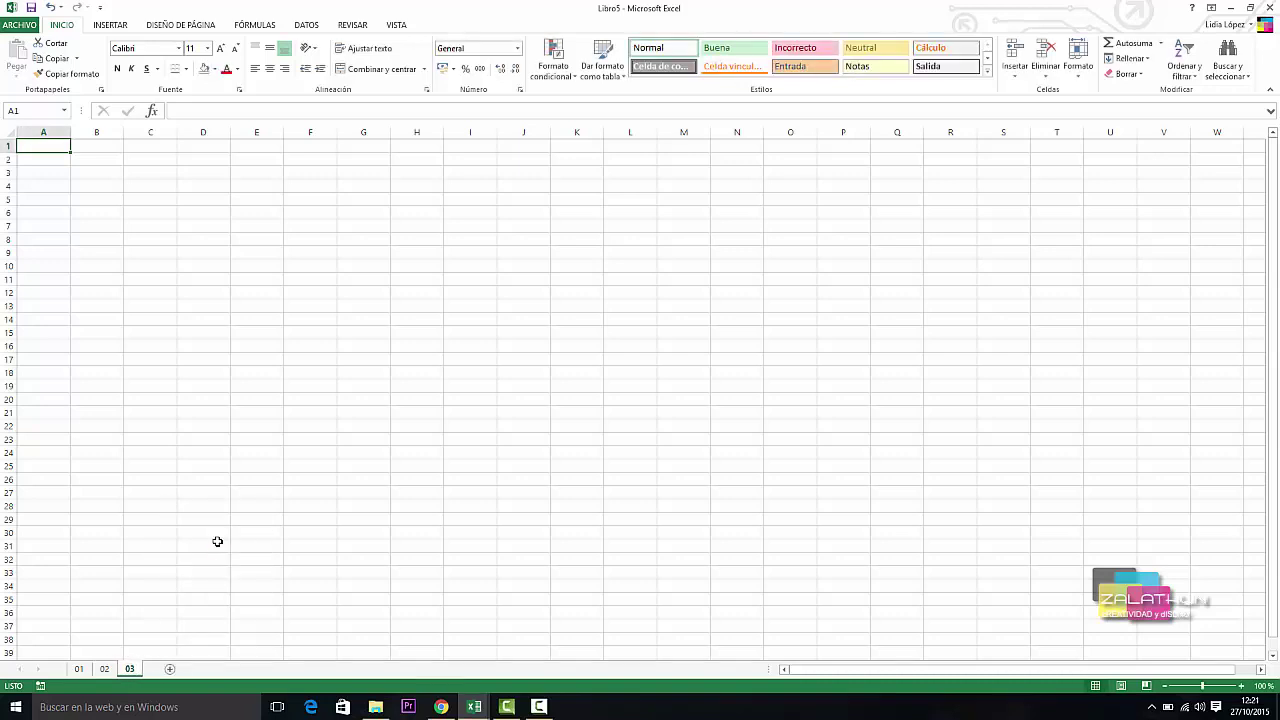
Cycle through sheets 01, 02 and 03 twice, ending on 01.
{"action": "left_click", "coordinate": [79, 668]}
{"action": "left_click", "coordinate": [105, 669]}
{"action": "left_click", "coordinate": [129, 669]}
{"action": "left_click", "coordinate": [79, 669]}
{"action": "left_click", "coordinate": [106, 669]}
{"action": "left_click", "coordinate": [128, 671]}
{"action": "left_click", "coordinate": [80, 670]}
Colour the tab of sheet 01 dark grey and the tab of sheet 02 light blue.
{"action": "right_click", "coordinate": [86, 671]}
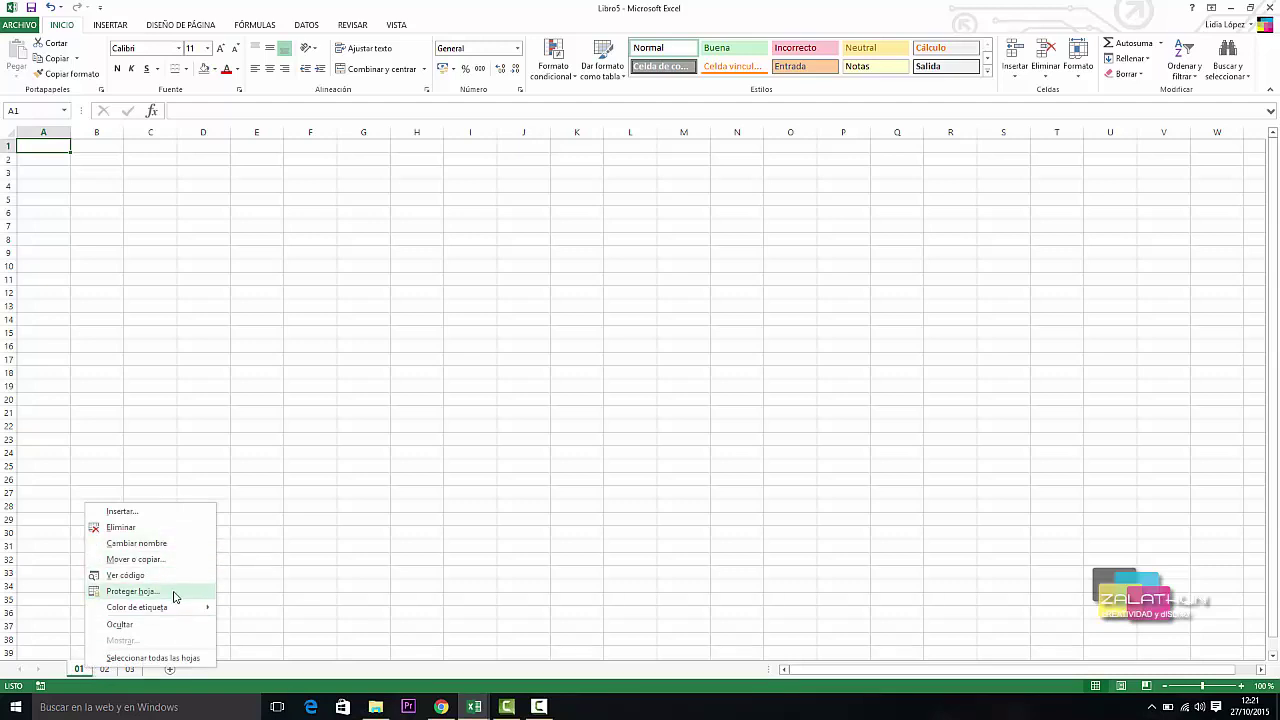
{"action": "mouse_move", "coordinate": [183, 608]}
{"action": "left_click", "coordinate": [229, 612]}
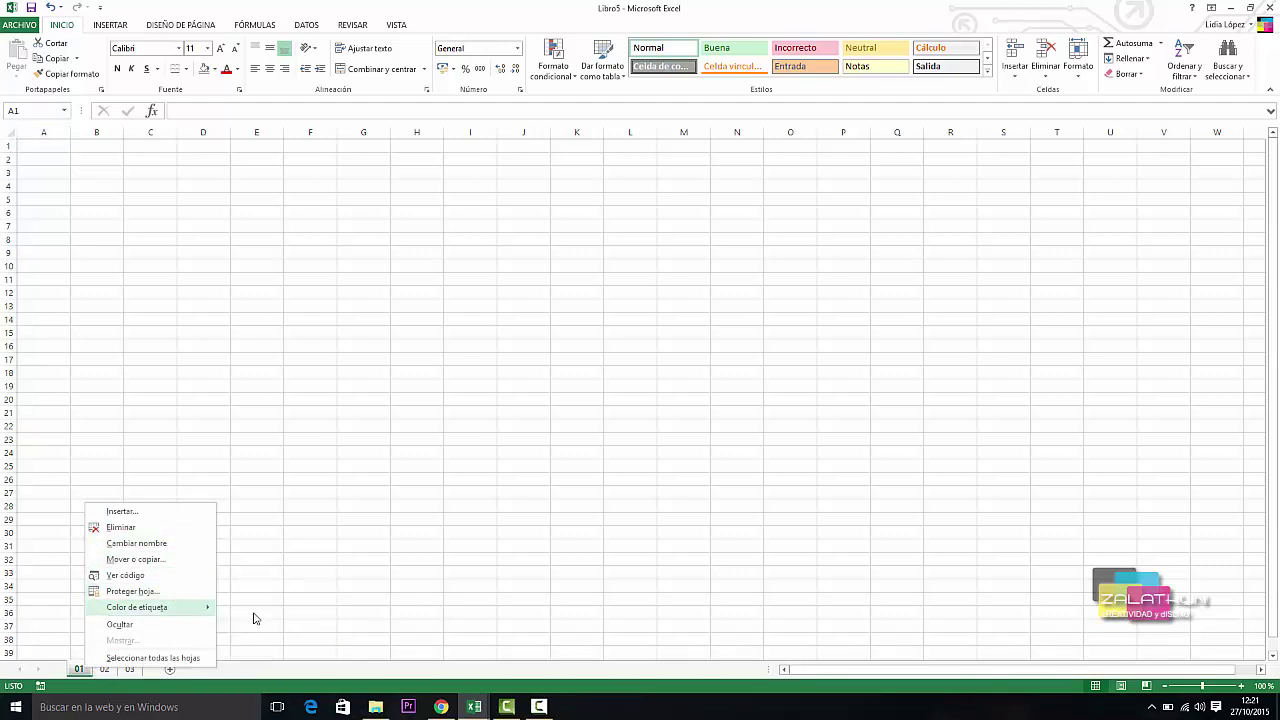
{"action": "right_click", "coordinate": [111, 674]}
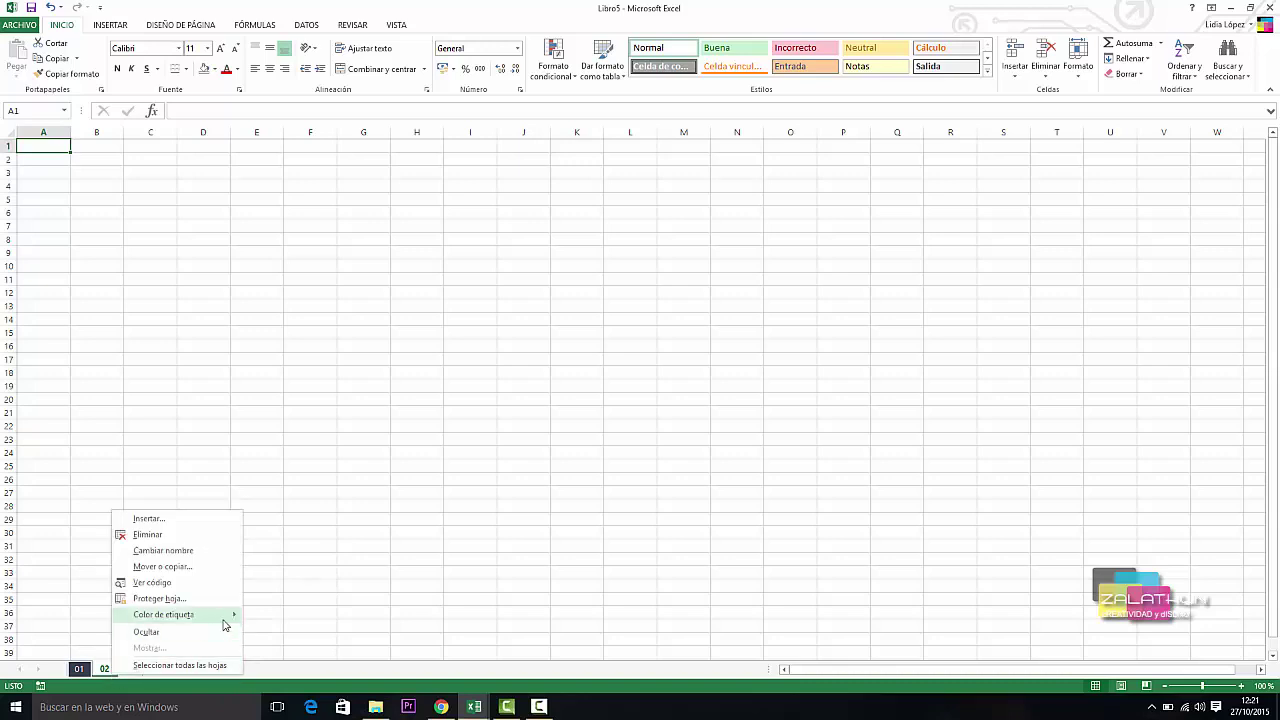
{"action": "mouse_move", "coordinate": [226, 616]}
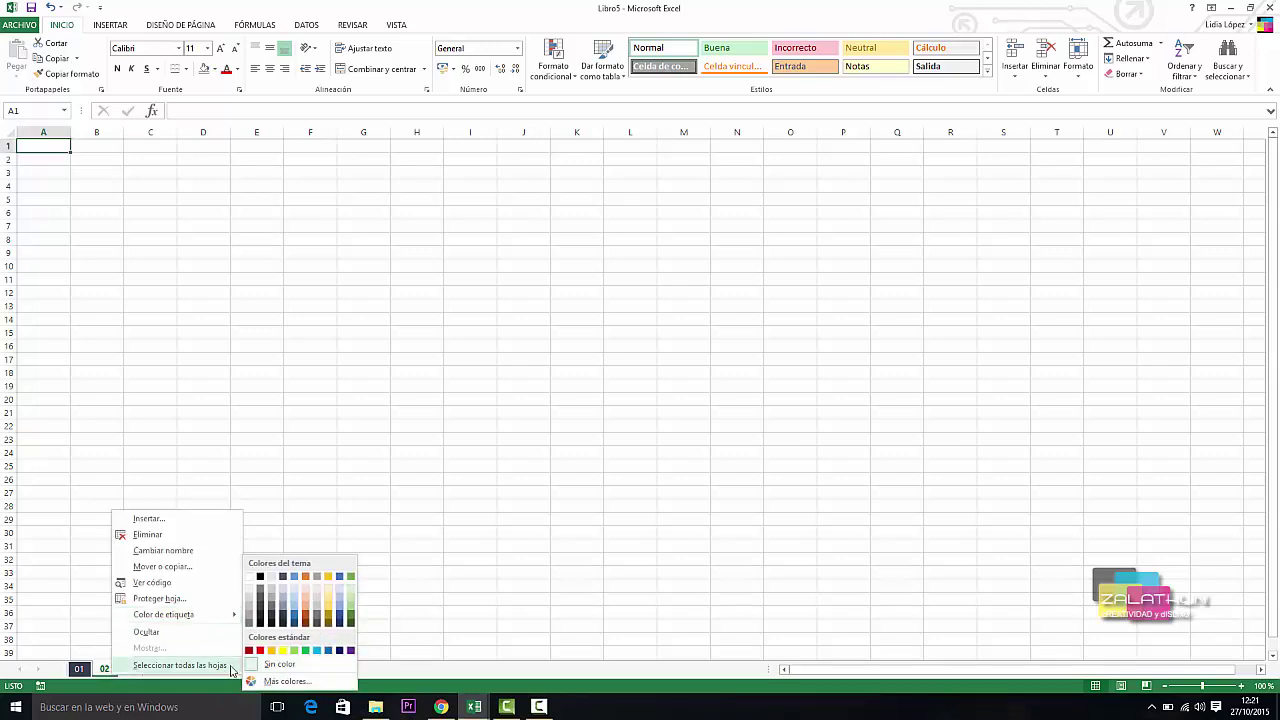
{"action": "left_click", "coordinate": [317, 651]}
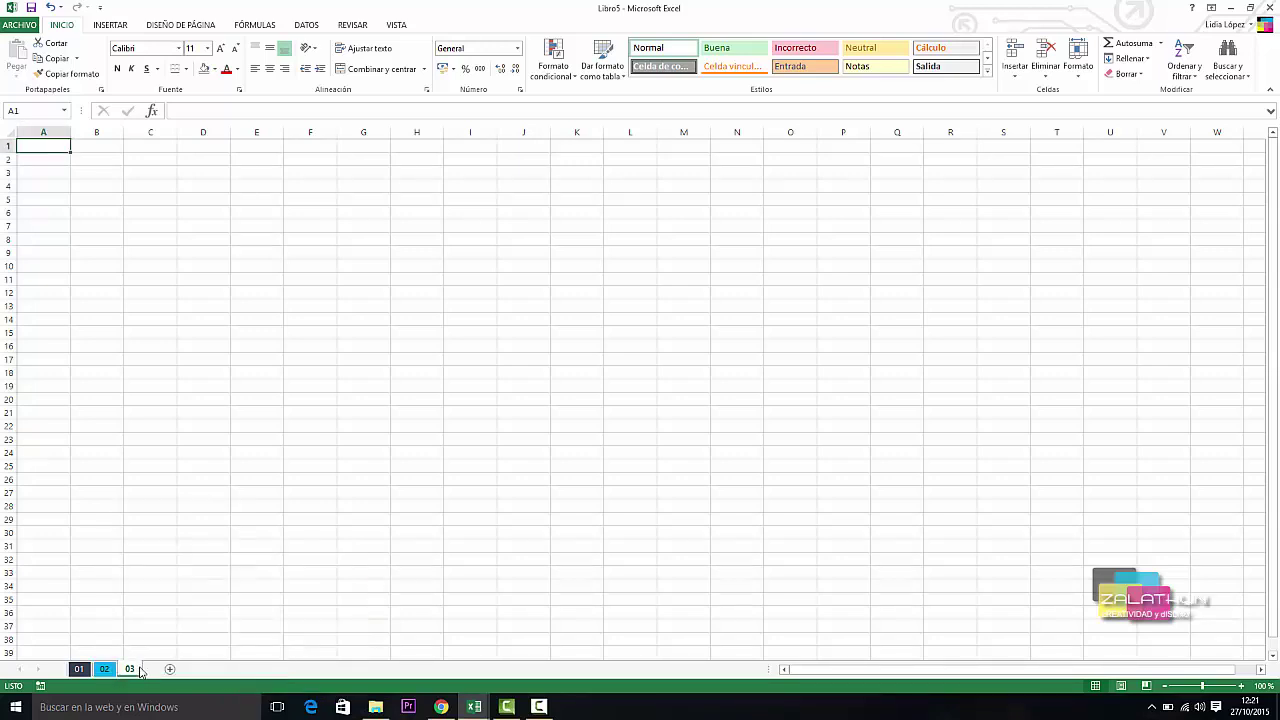
Colour sheet 03's tab red and select cell C38.
{"action": "right_click", "coordinate": [141, 672]}
{"action": "mouse_move", "coordinate": [240, 614]}
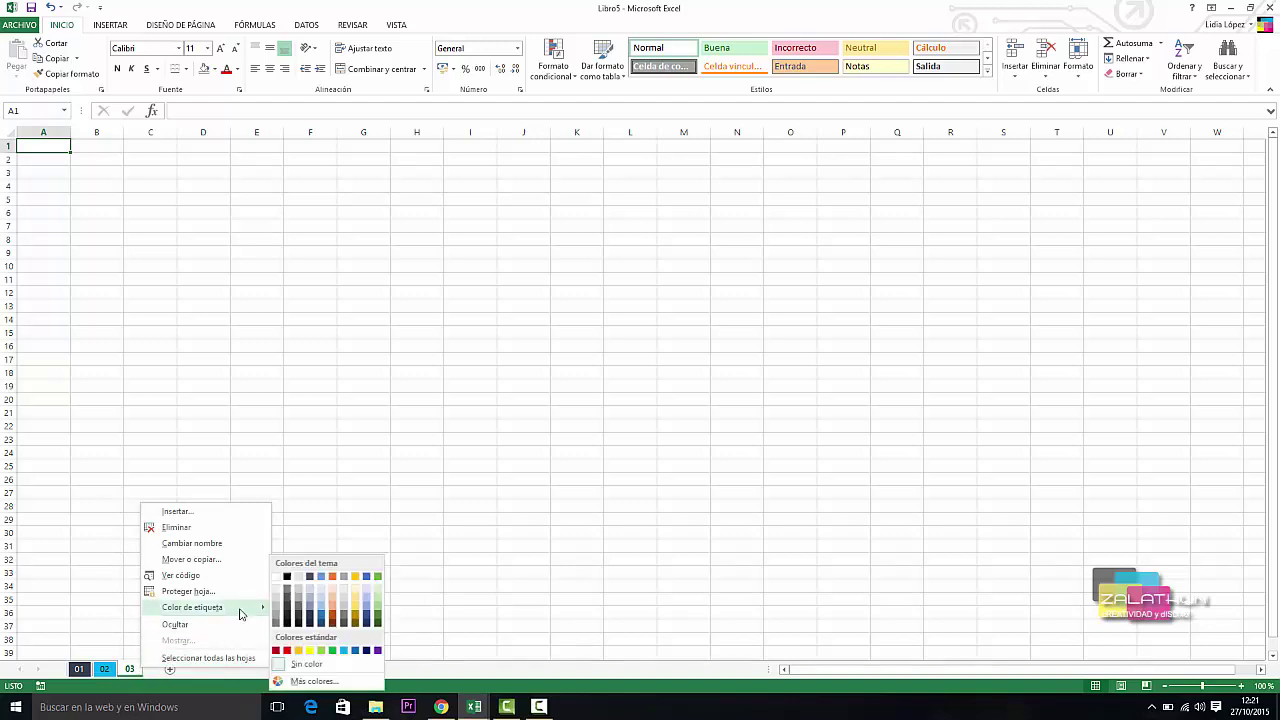
{"action": "left_click", "coordinate": [278, 651]}
{"action": "left_click", "coordinate": [139, 638]}
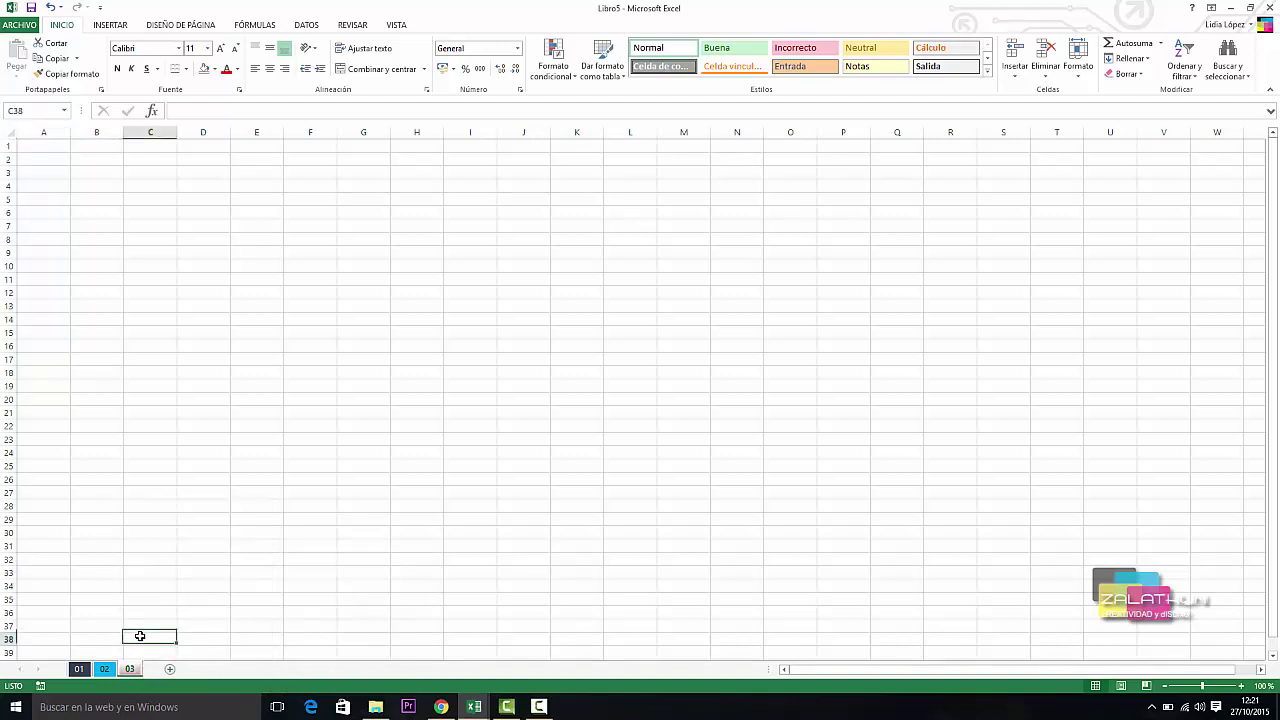
Switch between sheets 02 and 03 to view the colours, ending on sheet 01.
{"action": "left_click", "coordinate": [108, 670]}
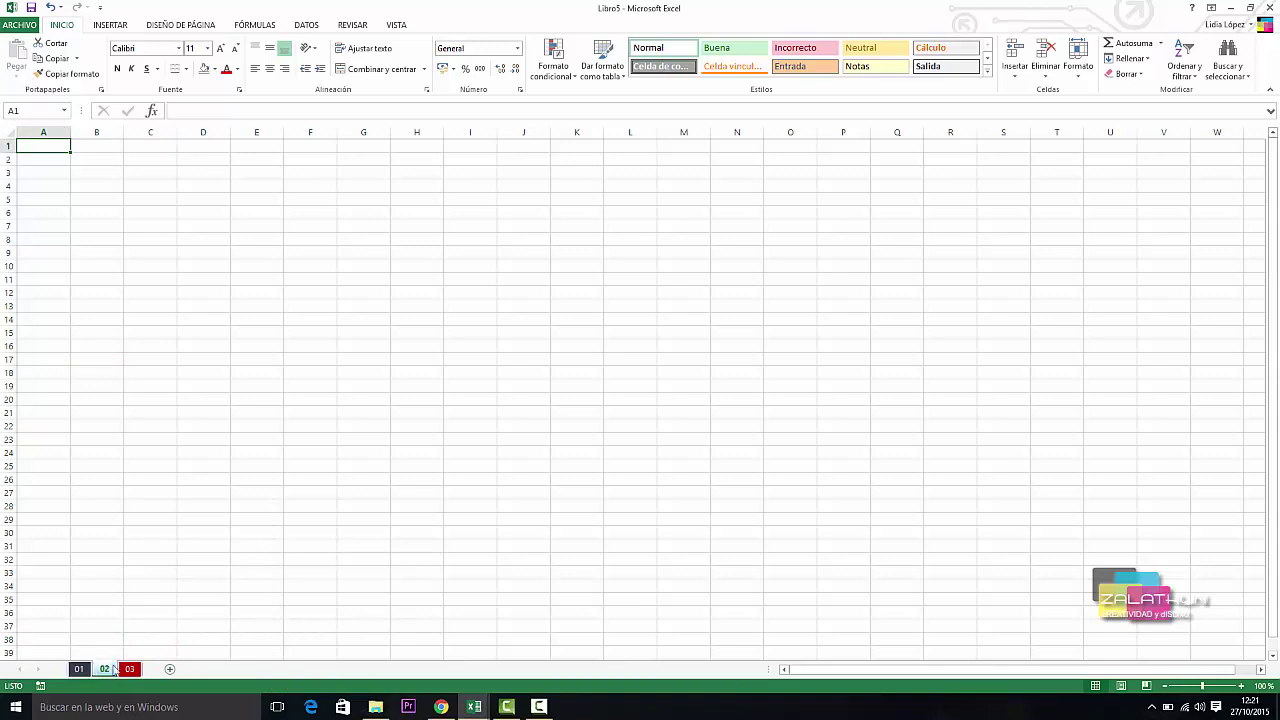
{"action": "left_click", "coordinate": [128, 672]}
{"action": "left_click", "coordinate": [104, 670]}
{"action": "left_click", "coordinate": [128, 671]}
{"action": "left_click", "coordinate": [104, 671]}
{"action": "left_click", "coordinate": [86, 672]}
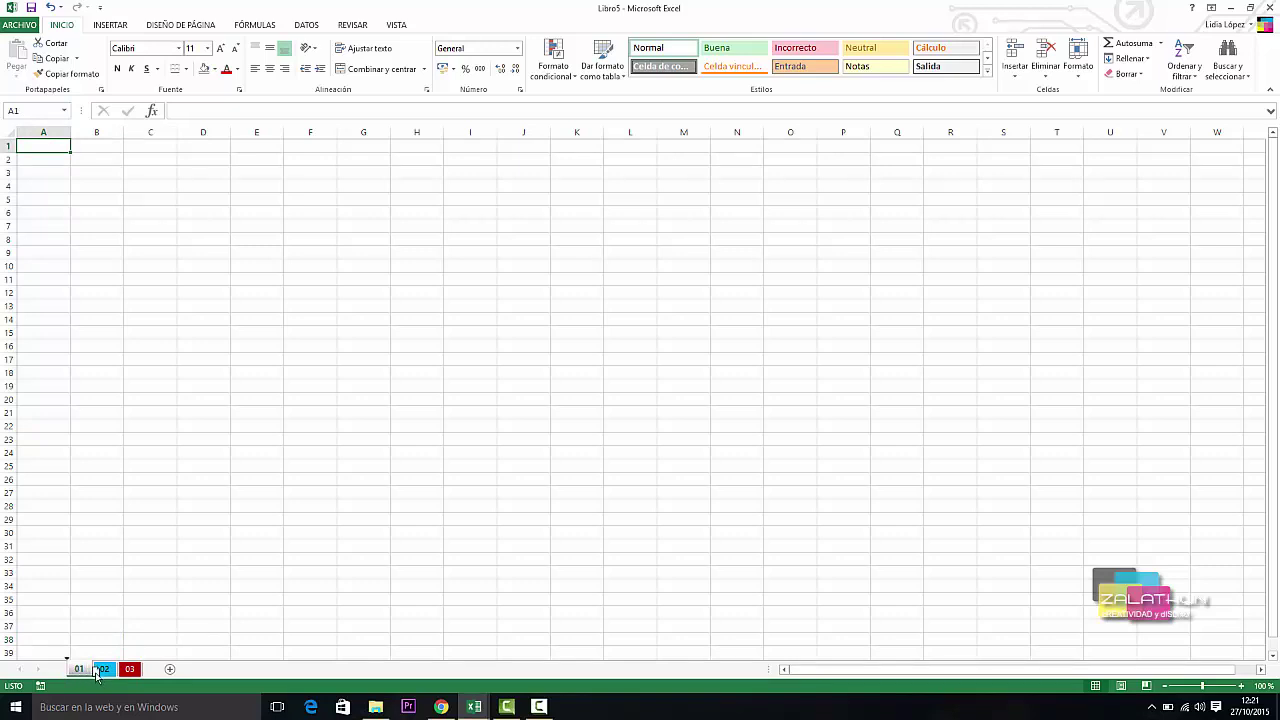
Drag tab 02 before 01, then move sheet 01 to (nuevo libro) through Mover o copiar.
{"action": "left_click_drag", "start_coordinate": [85, 672], "coordinate": [122, 674]}
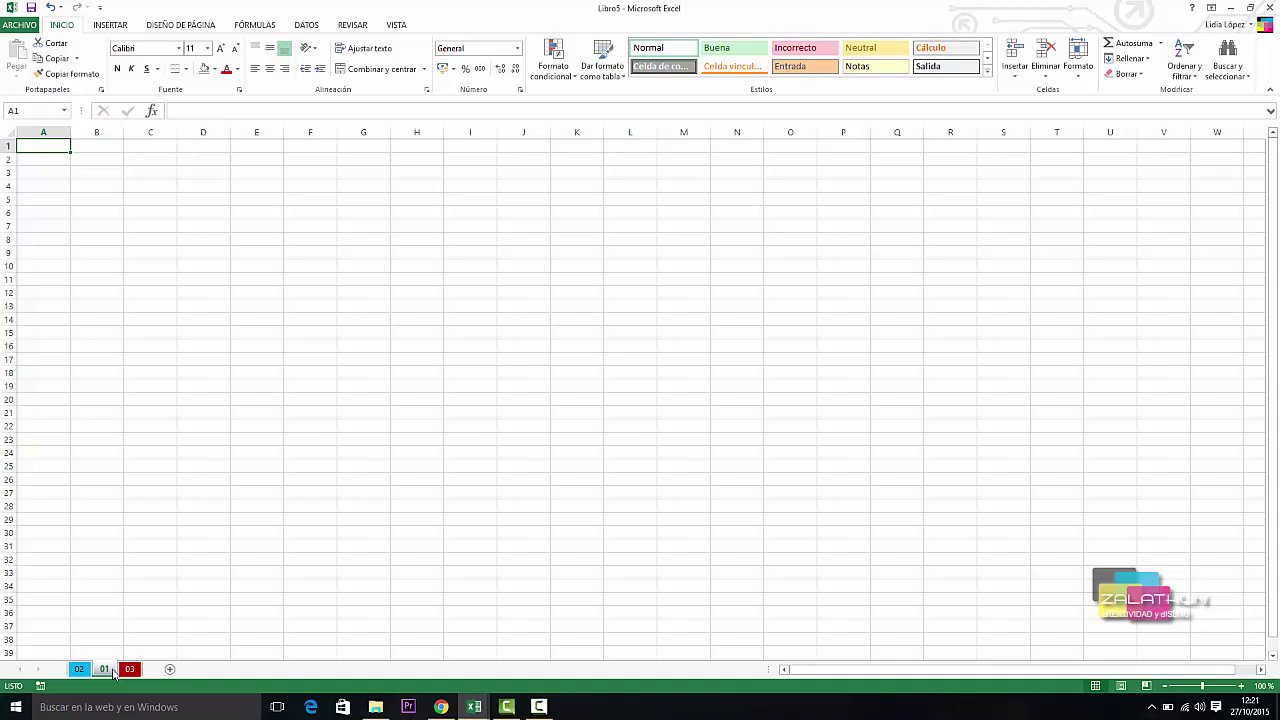
{"action": "right_click", "coordinate": [114, 672]}
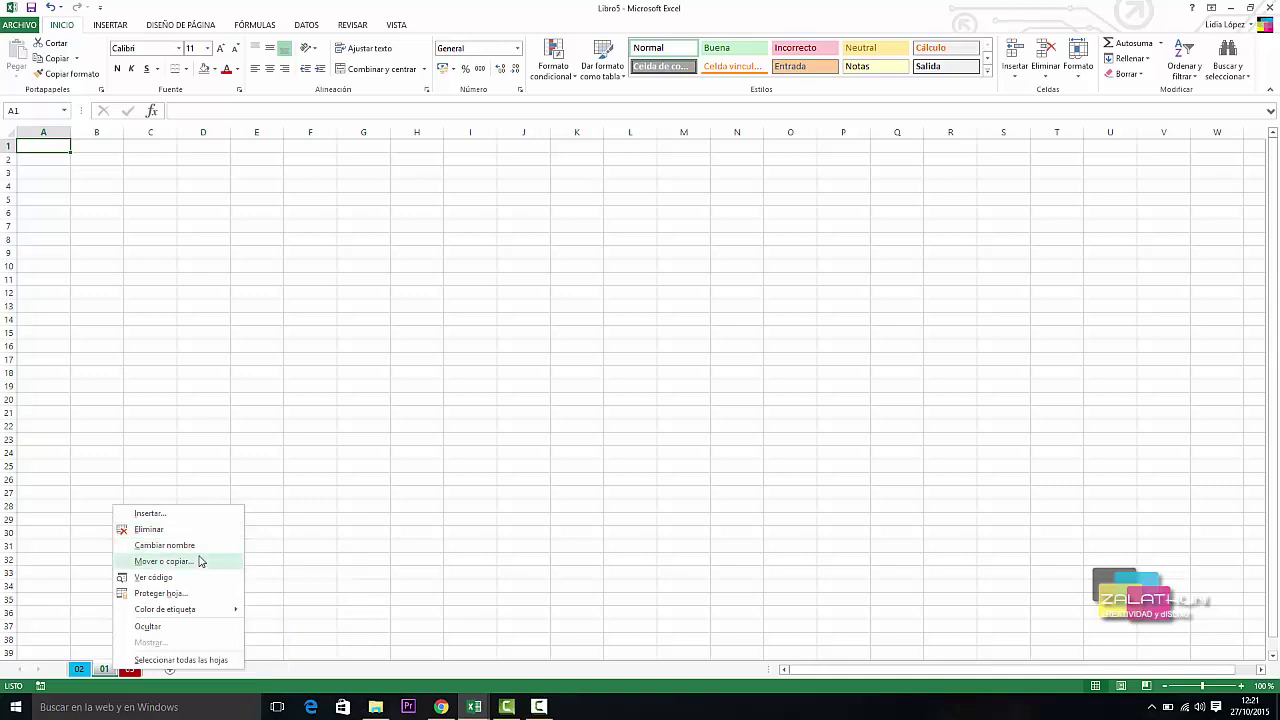
{"action": "left_click", "coordinate": [201, 561]}
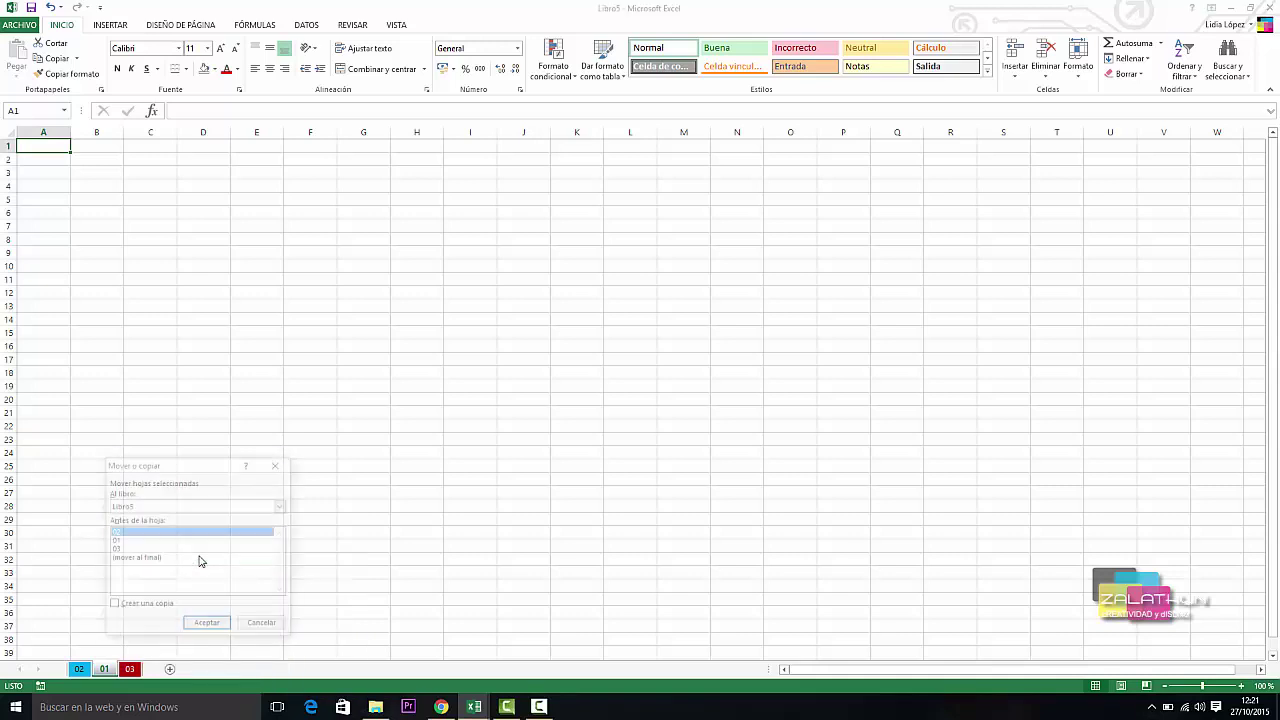
{"action": "left_click", "coordinate": [282, 506]}
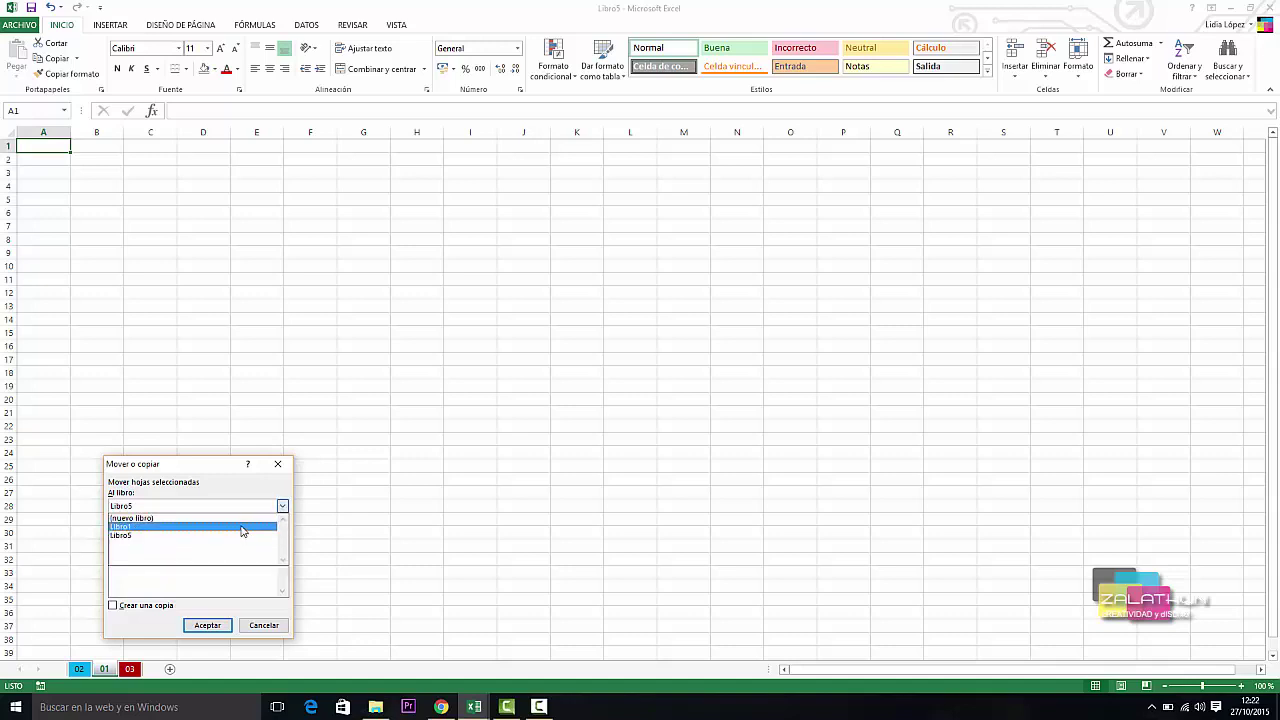
{"action": "left_click", "coordinate": [244, 518]}
{"action": "left_click", "coordinate": [208, 625]}
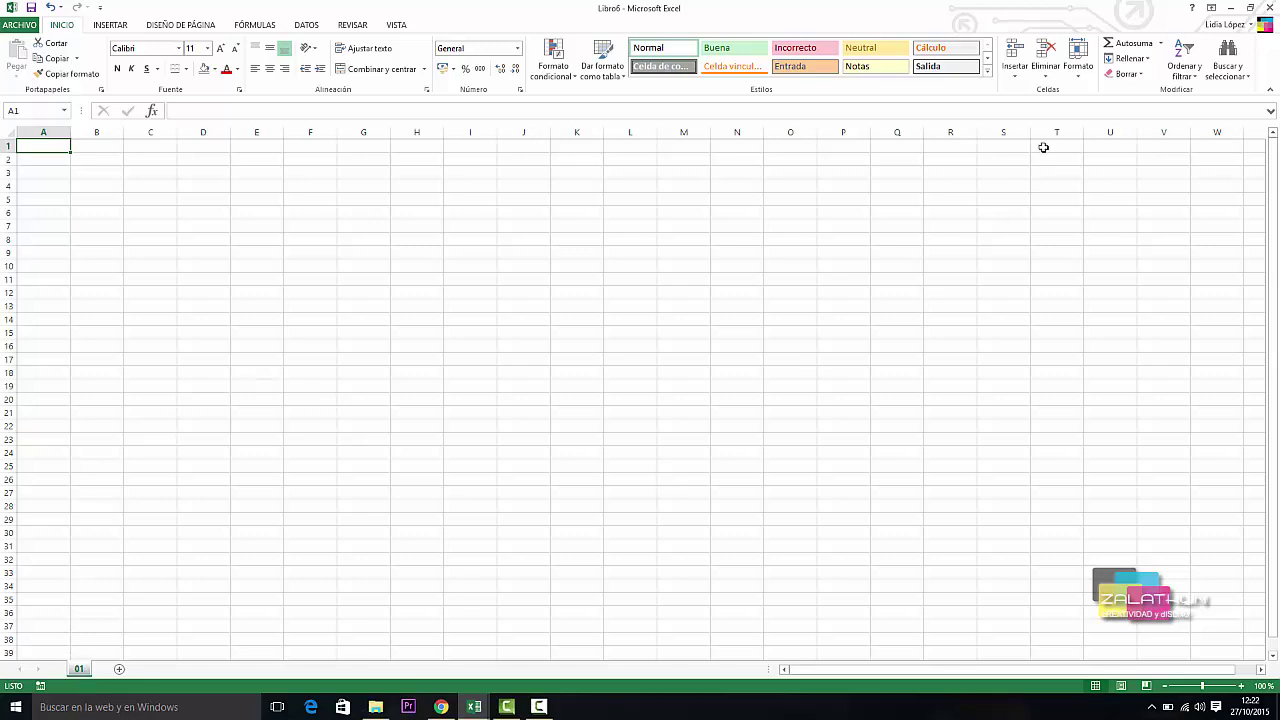
Close Libro6 without saving, return to sheet 02 in Libro5, and select row 1.
{"action": "left_click", "coordinate": [1270, 7]}
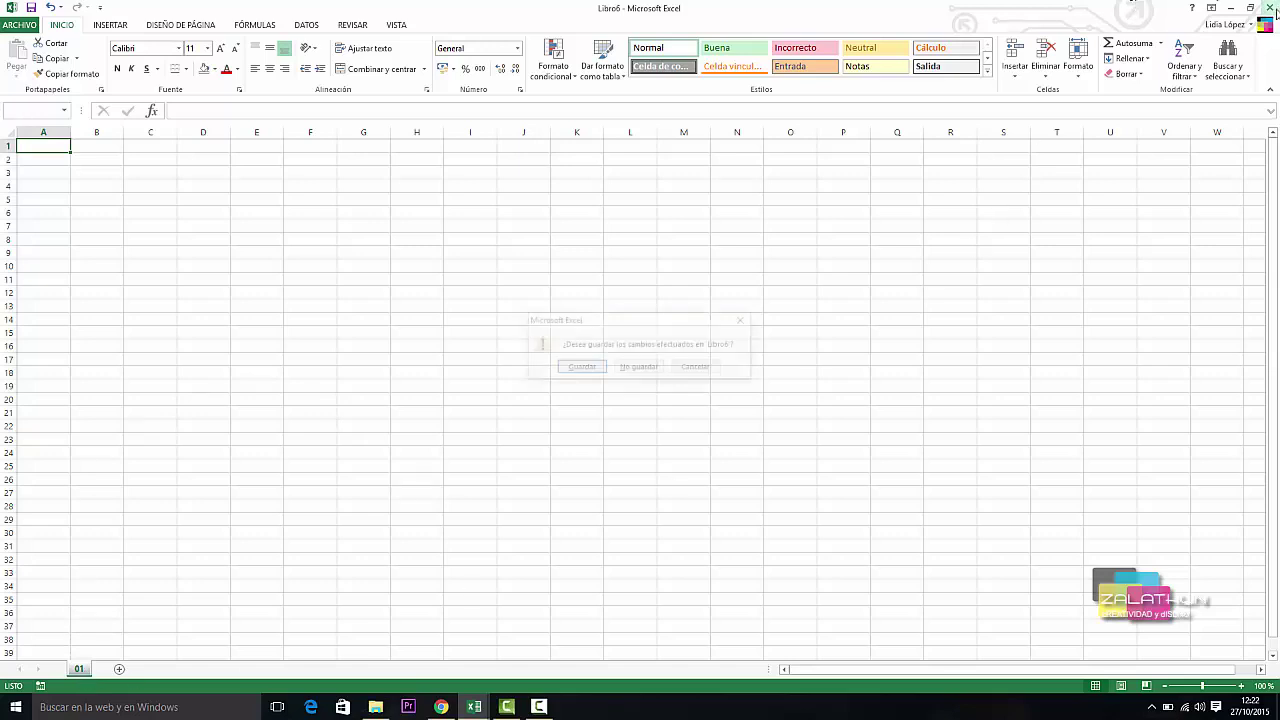
{"action": "left_click", "coordinate": [652, 369]}
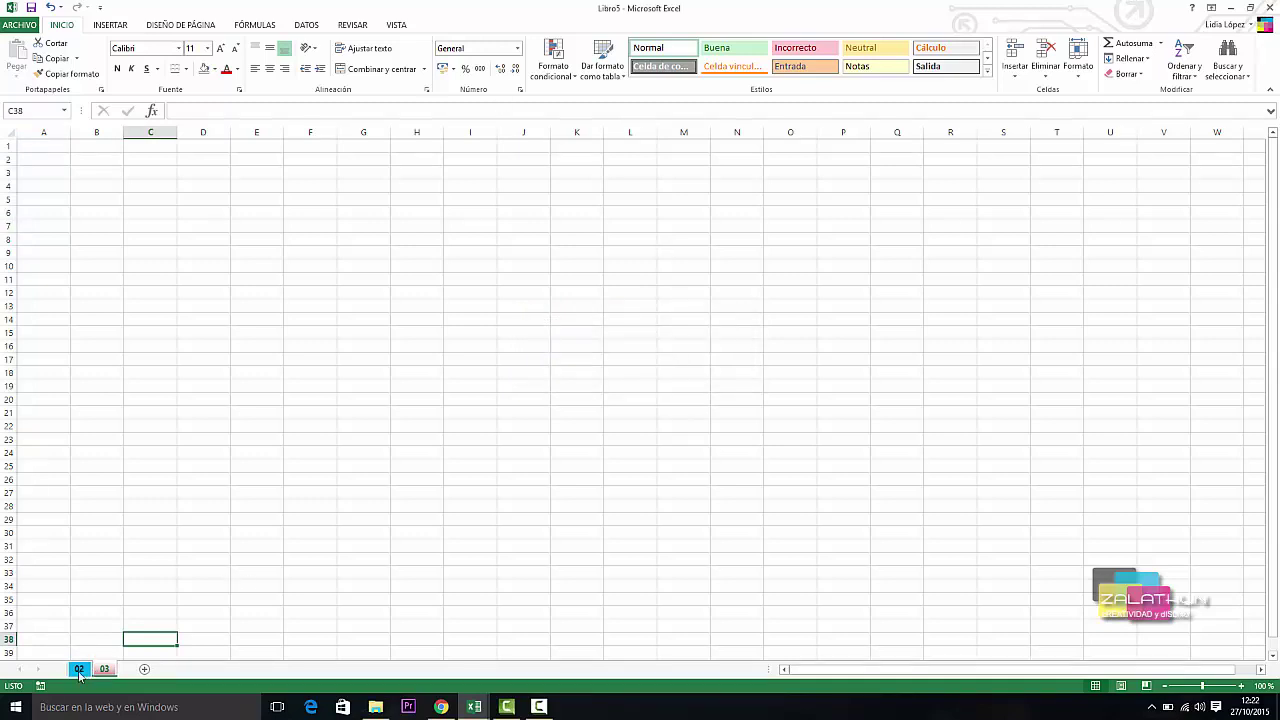
{"action": "left_click", "coordinate": [100, 671]}
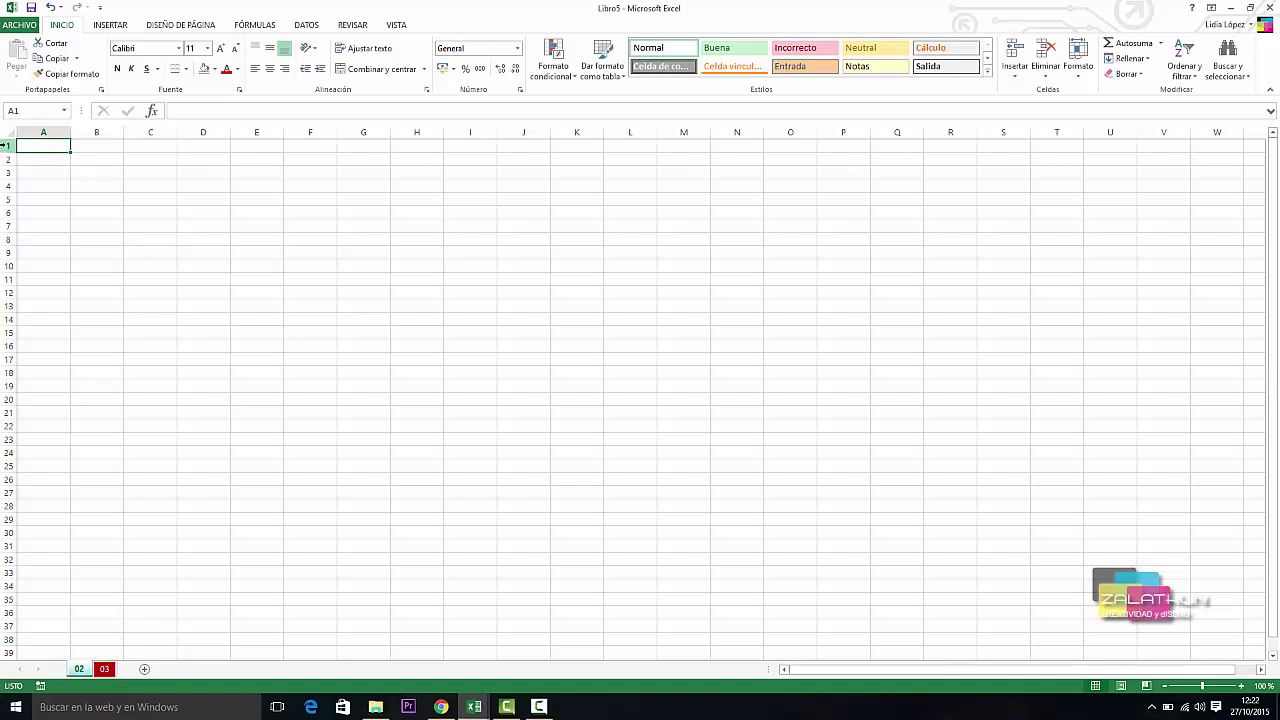
{"action": "left_click", "coordinate": [5, 146]}
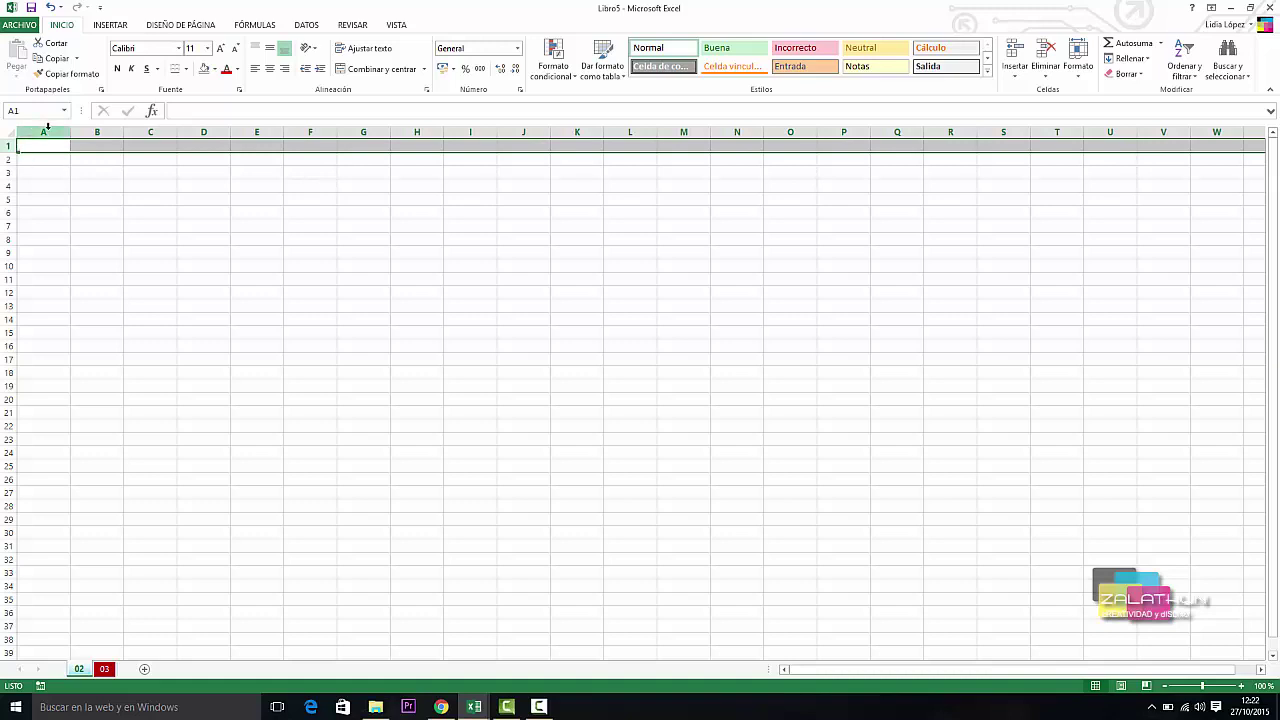
Select column A, then the entire sheet, cell A2, range C2:C21, and row 2.
{"action": "left_click", "coordinate": [47, 130]}
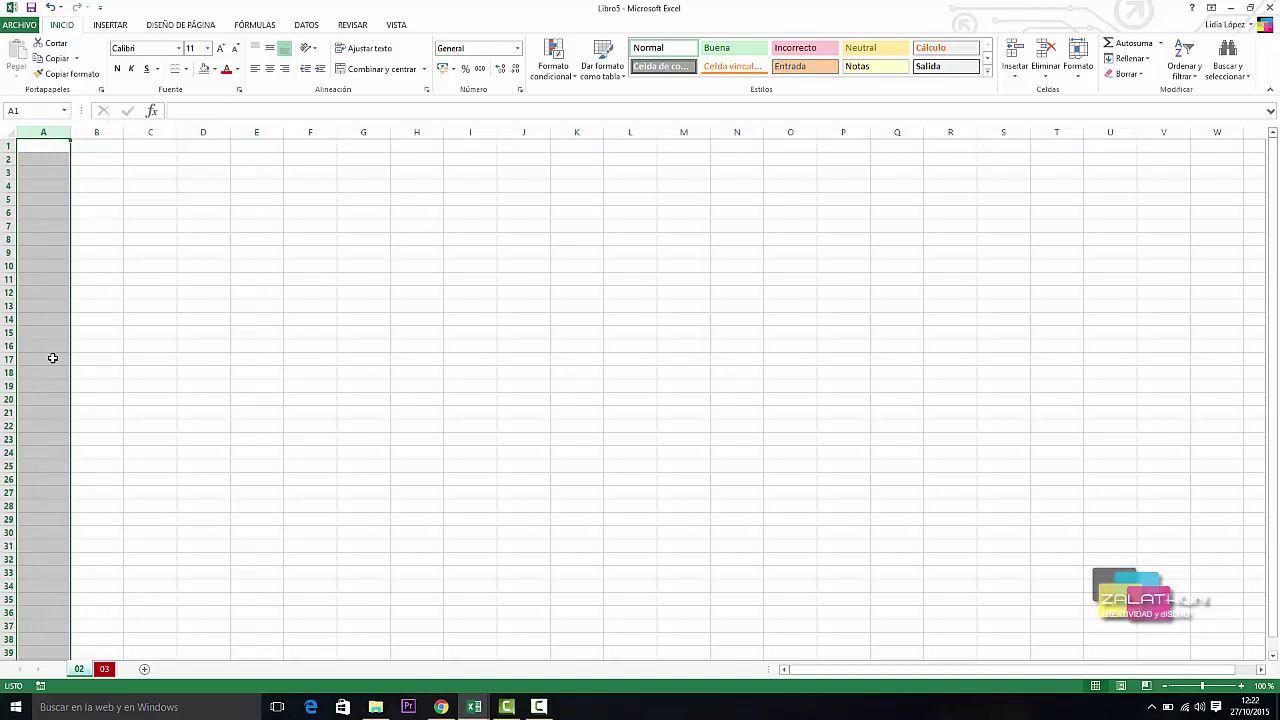
{"action": "left_click", "coordinate": [6, 132]}
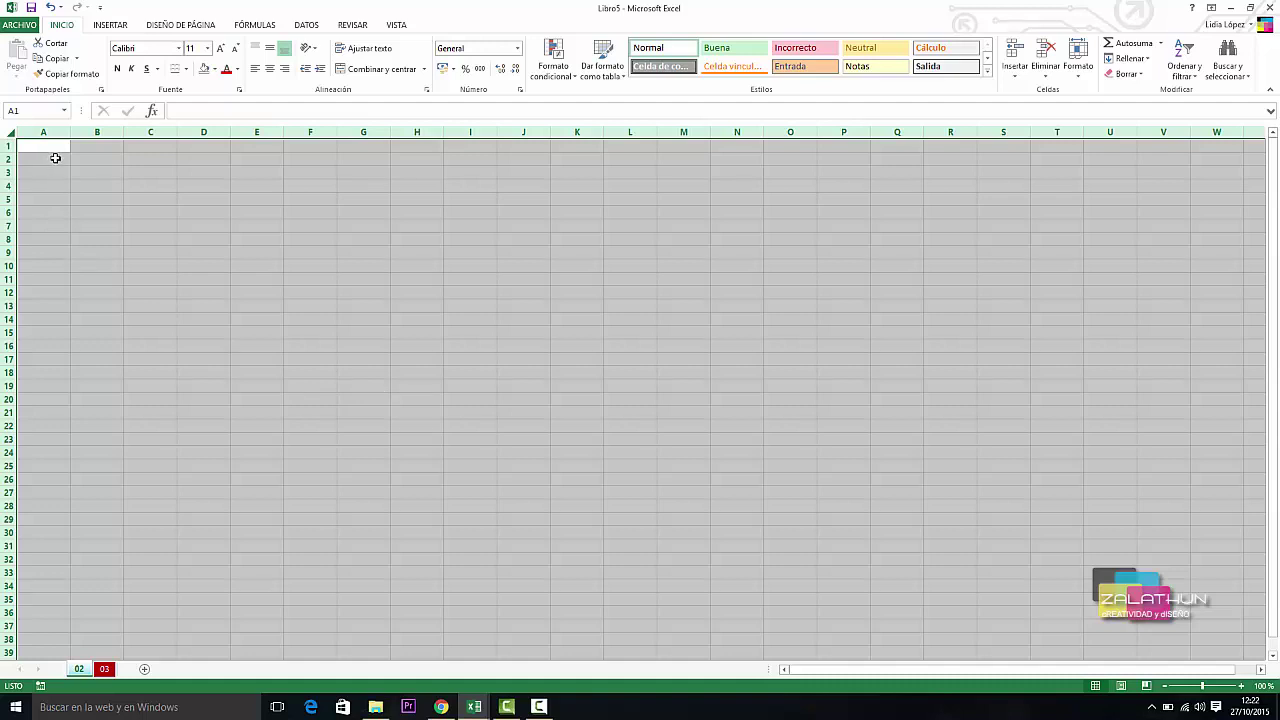
{"action": "left_click", "coordinate": [56, 158]}
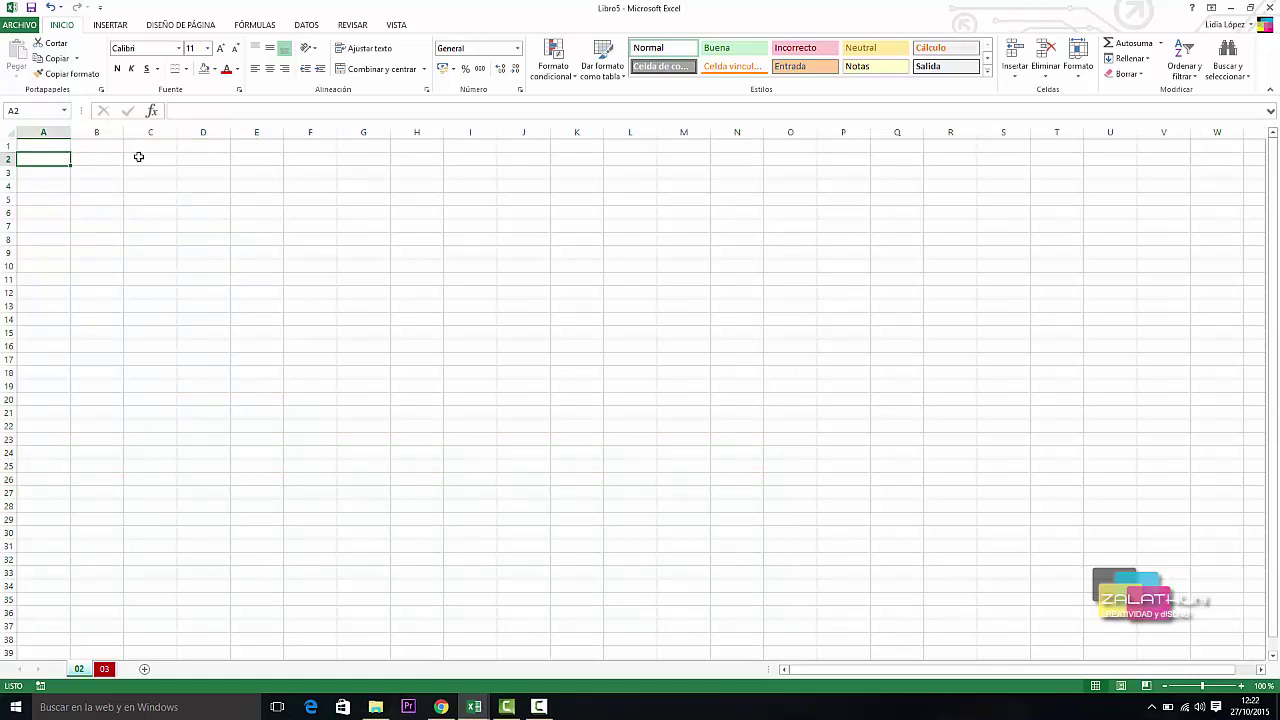
{"action": "left_click_drag", "start_coordinate": [143, 158], "coordinate": [164, 415]}
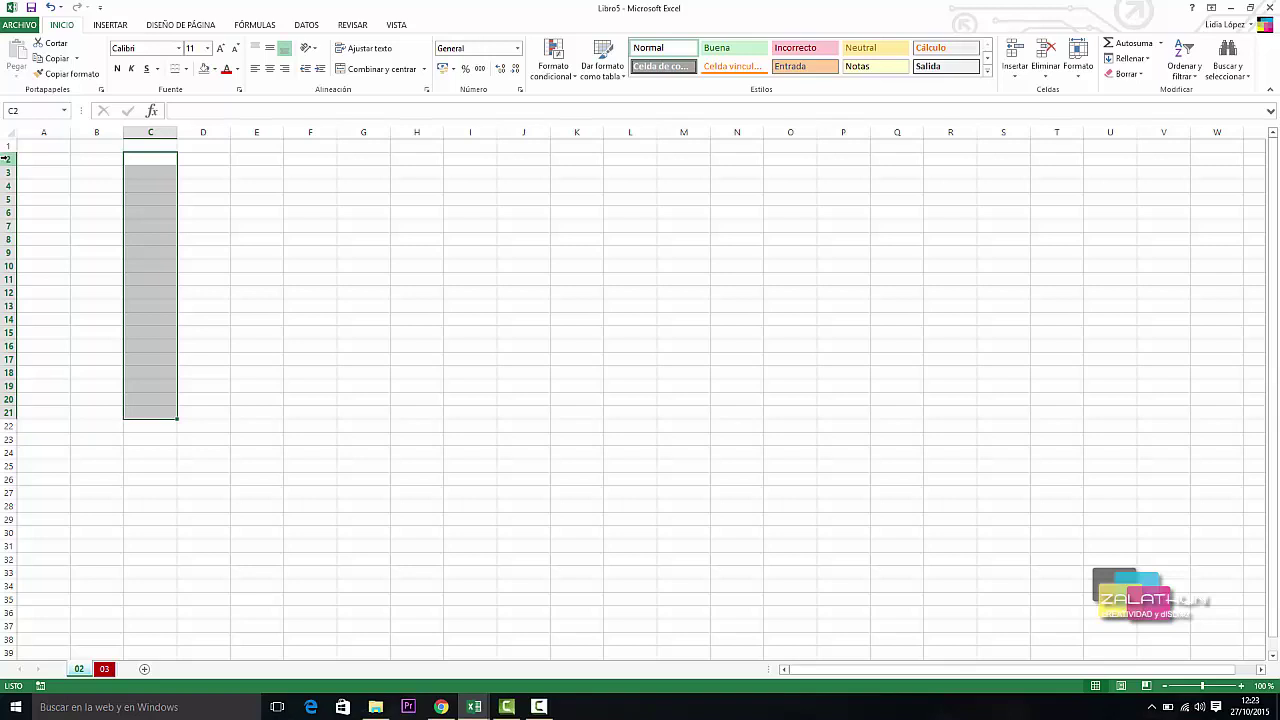
{"action": "left_click", "coordinate": [7, 158]}
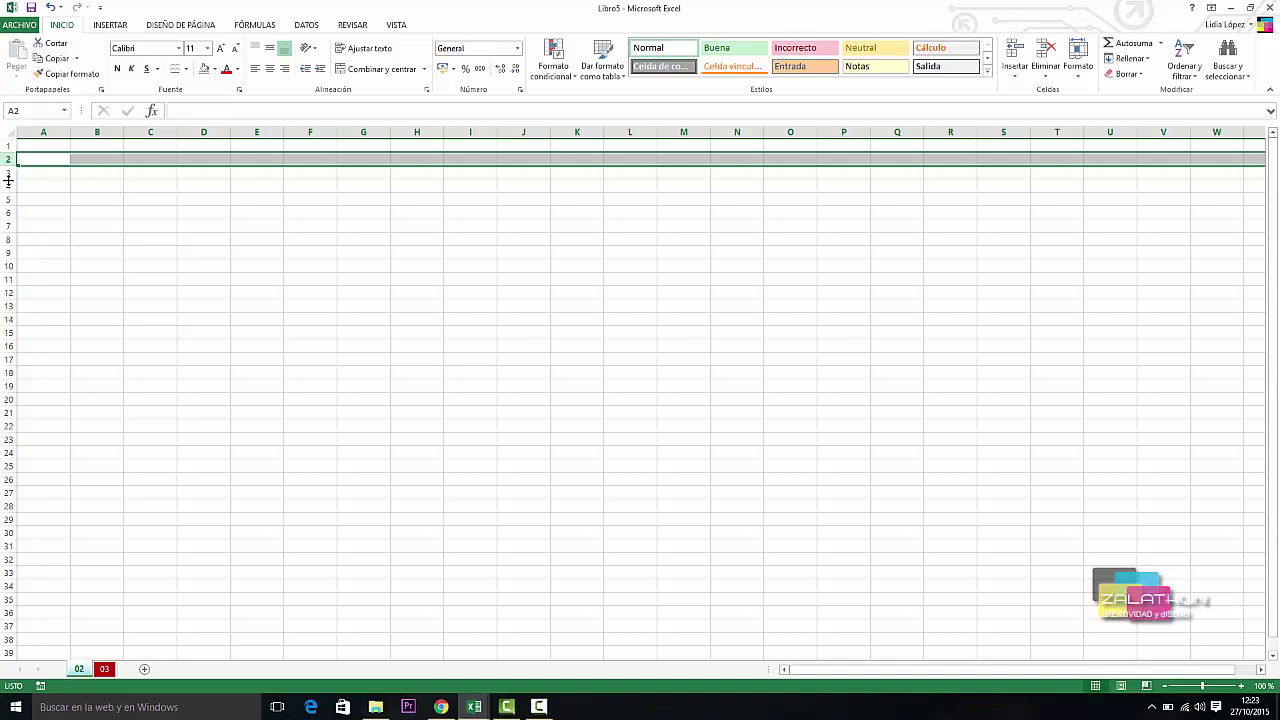
Select rows 4, 6, 8, 10, 12 and 14 together, then clear the selection.
{"action": "left_click", "coordinate": [5, 186], "text": "ctrl"}
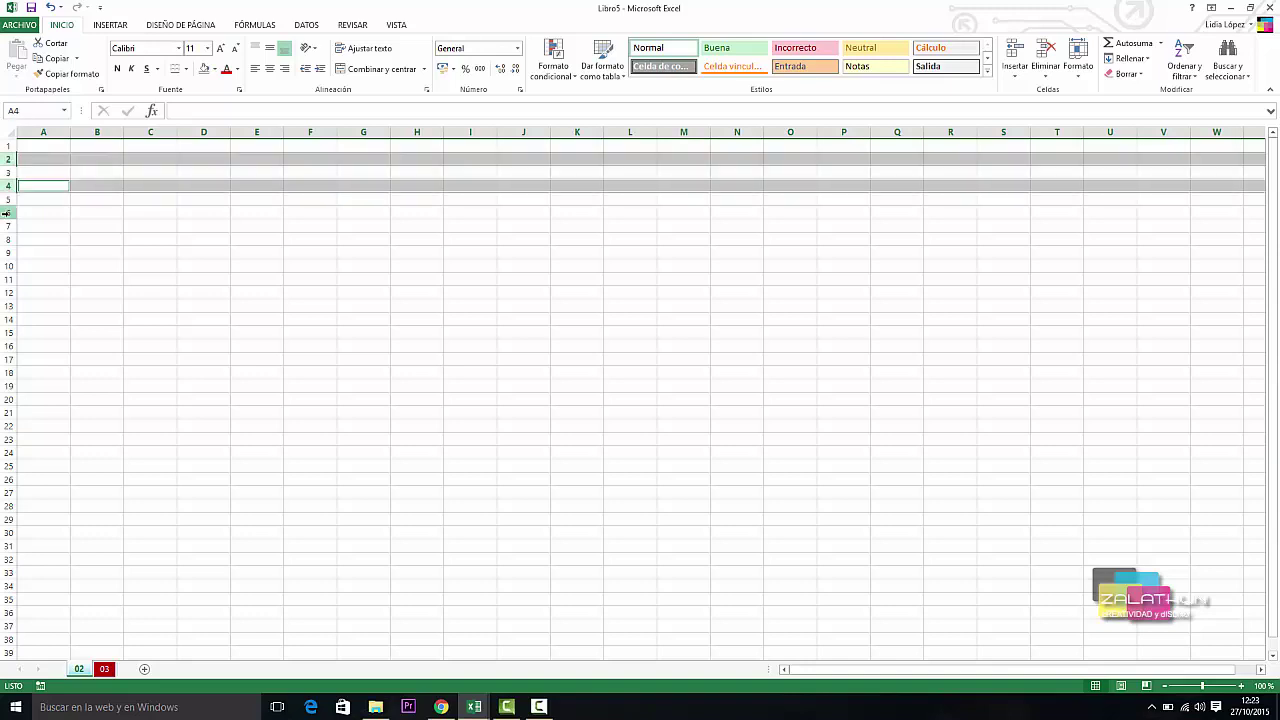
{"action": "left_click", "coordinate": [5, 212], "text": "ctrl"}
{"action": "left_click", "coordinate": [5, 239], "text": "ctrl"}
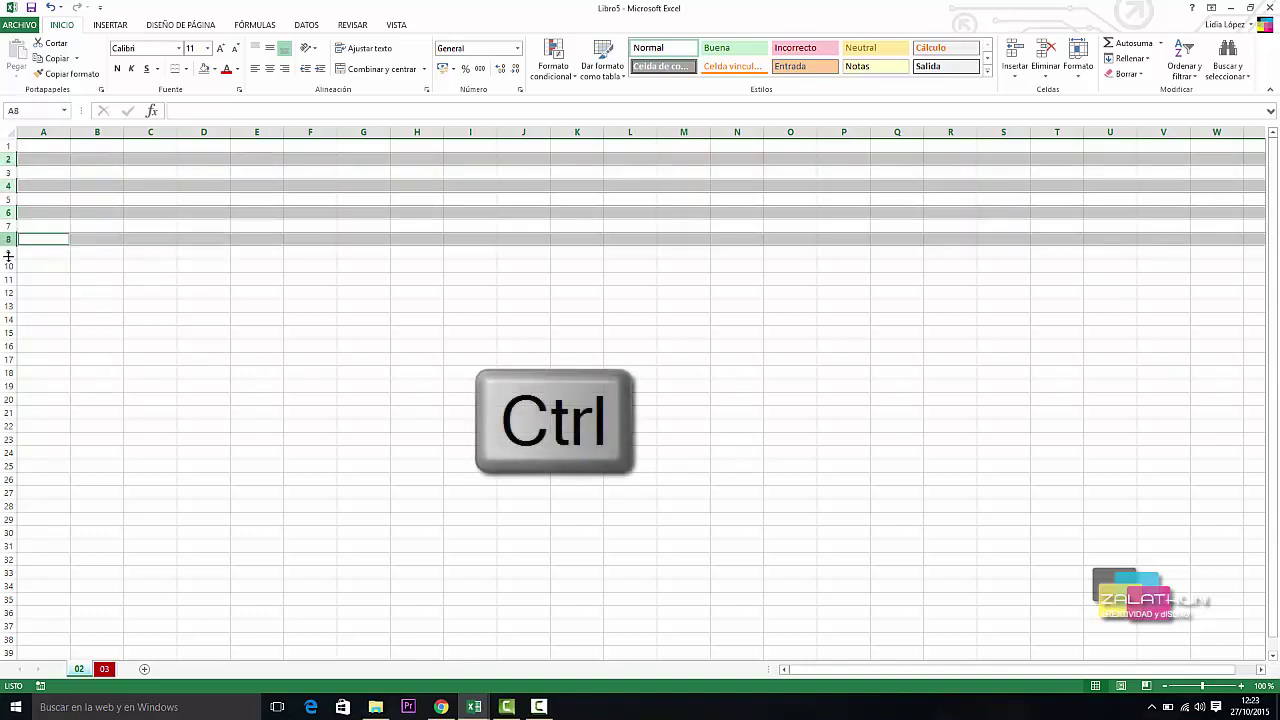
{"action": "left_click", "coordinate": [5, 265], "text": "ctrl"}
{"action": "left_click", "coordinate": [5, 292], "text": "ctrl"}
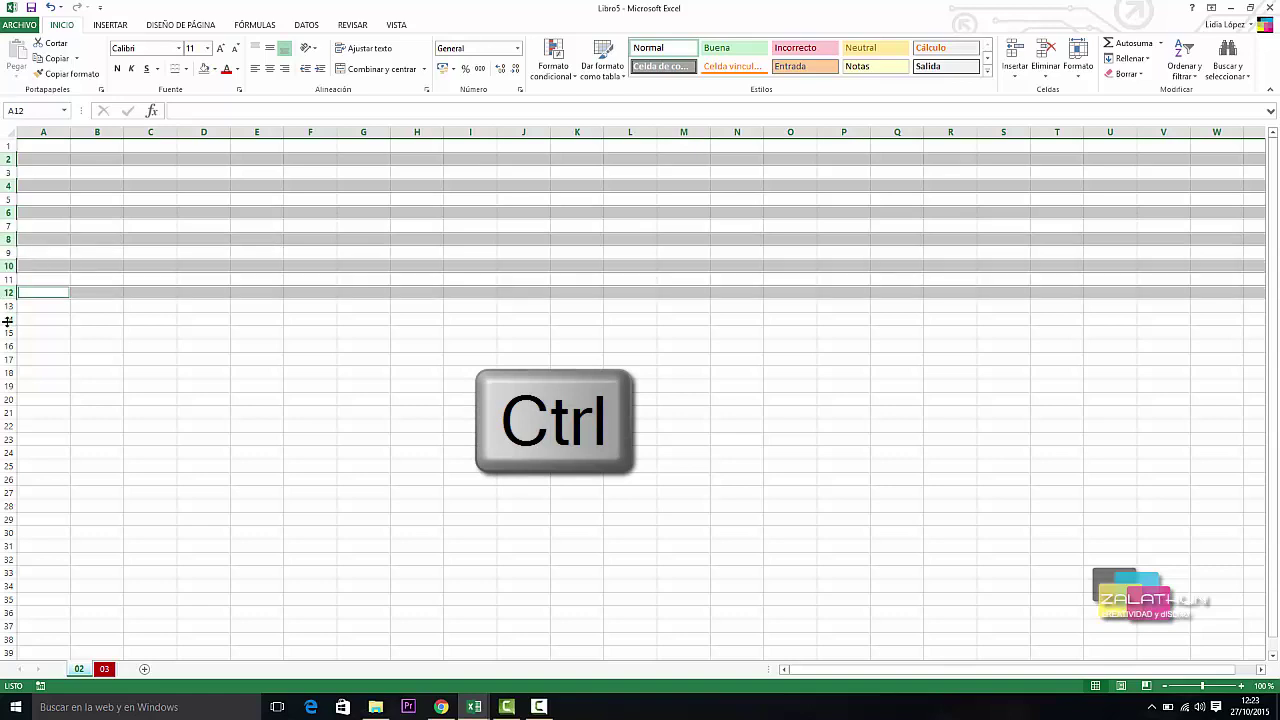
{"action": "left_click", "coordinate": [7, 319], "text": "ctrl"}
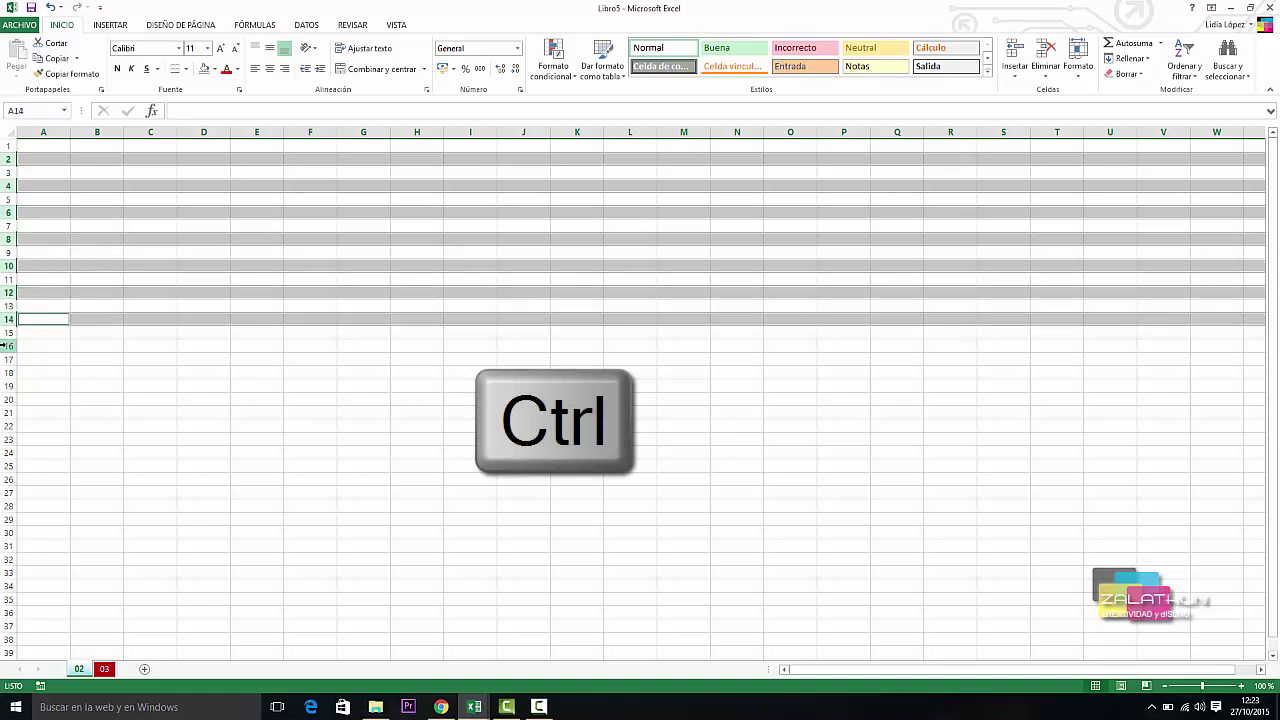
{"action": "left_click", "coordinate": [200, 411]}
Select columns B, D, F and H together, then clear the selection.
{"action": "left_click", "coordinate": [107, 132]}
{"action": "left_click", "coordinate": [203, 132], "text": "ctrl"}
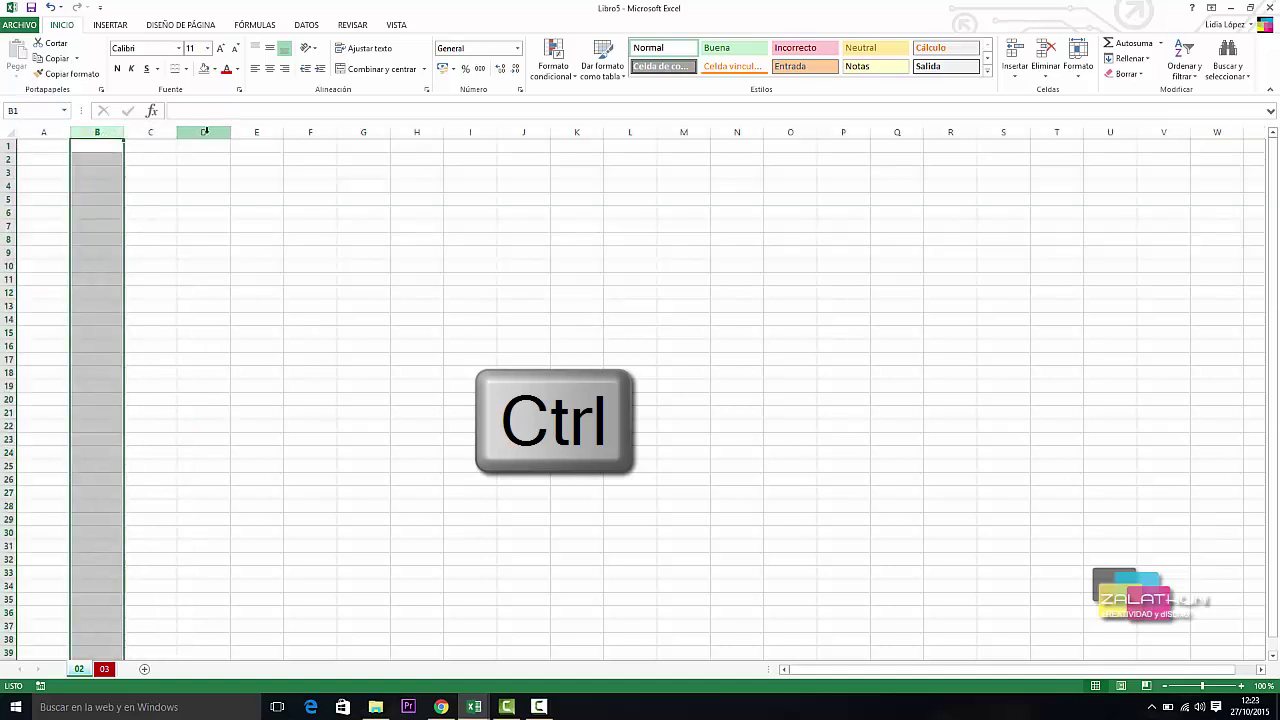
{"action": "left_click", "coordinate": [310, 132], "text": "ctrl"}
{"action": "left_click", "coordinate": [405, 132], "text": "ctrl"}
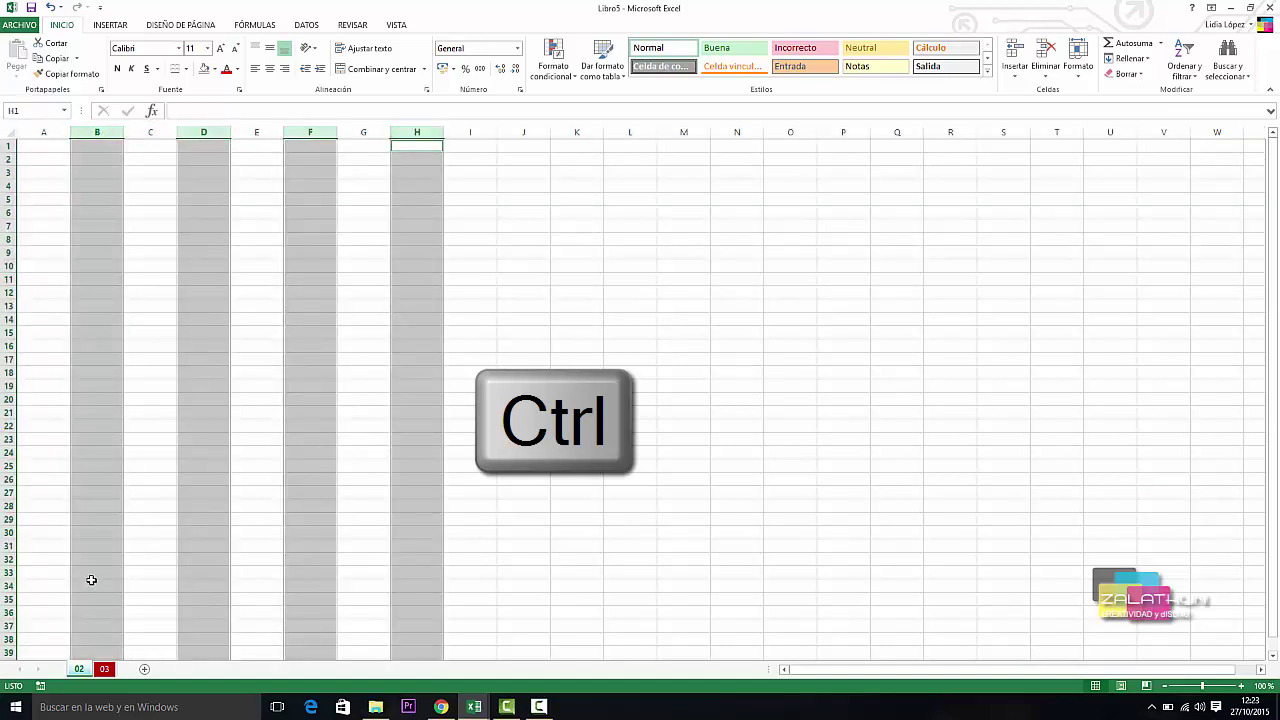
{"action": "left_click", "coordinate": [176, 383]}
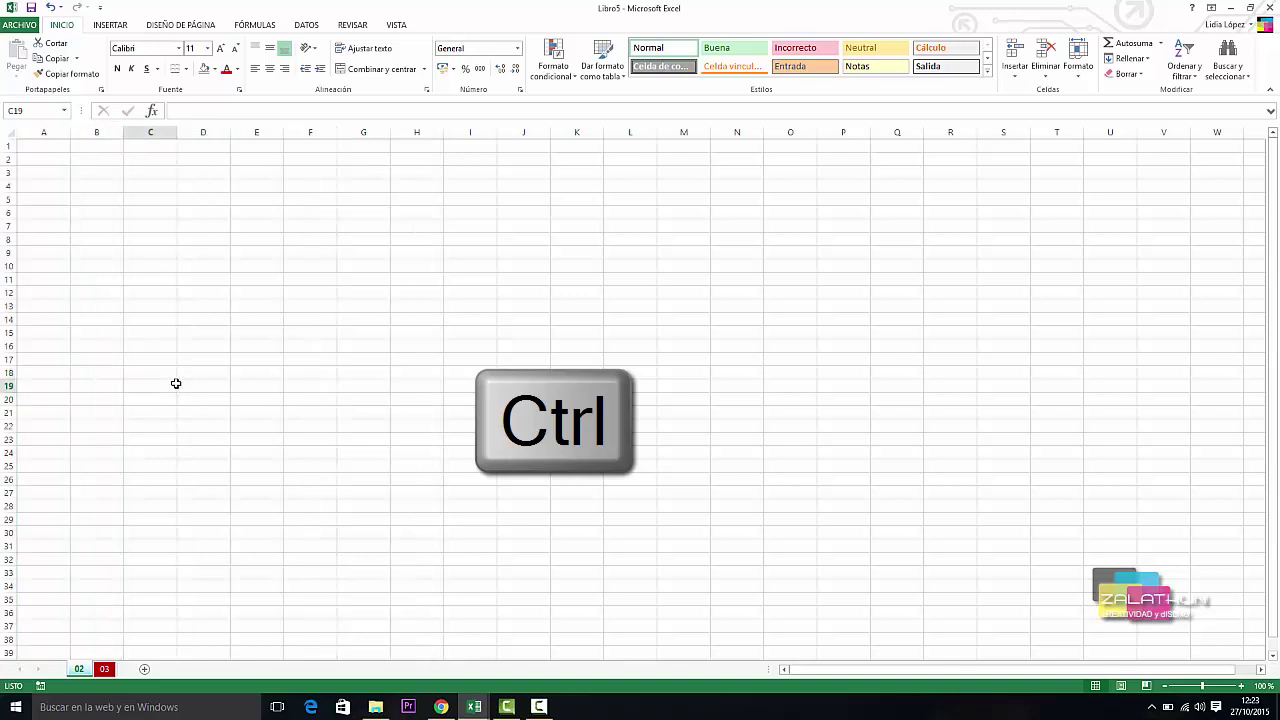
Build a combined selection of cells C4, D6, F8, G10, H11, I12 and K13.
{"action": "left_click", "coordinate": [145, 186]}
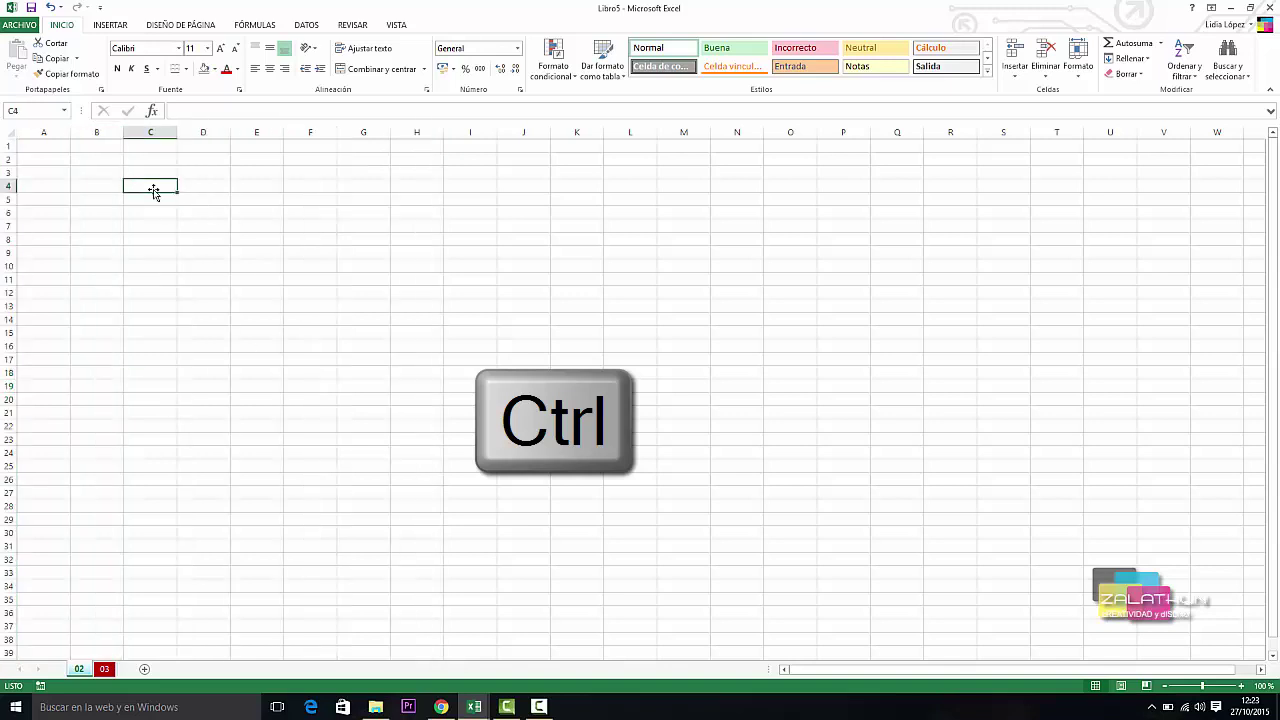
{"action": "left_click", "coordinate": [199, 208], "text": "ctrl"}
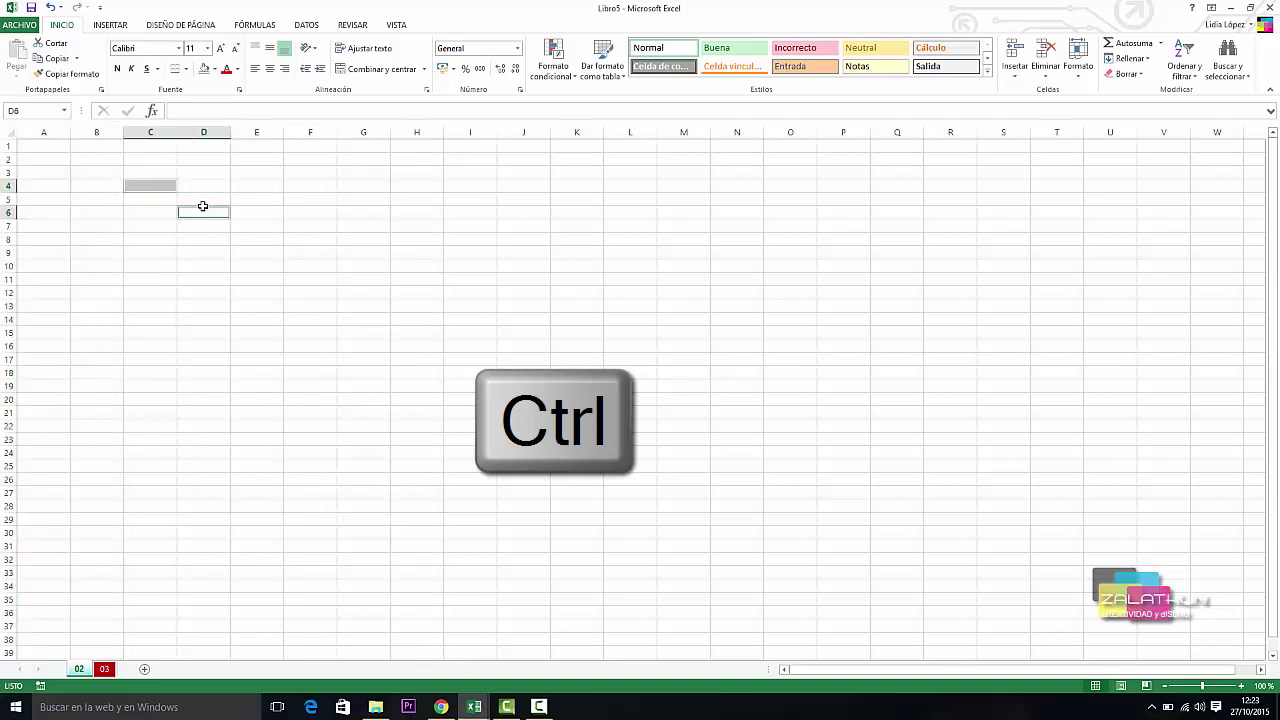
{"action": "left_click", "coordinate": [290, 240], "text": "ctrl"}
{"action": "left_click", "coordinate": [376, 265], "text": "ctrl"}
{"action": "left_click", "coordinate": [436, 278], "text": "ctrl"}
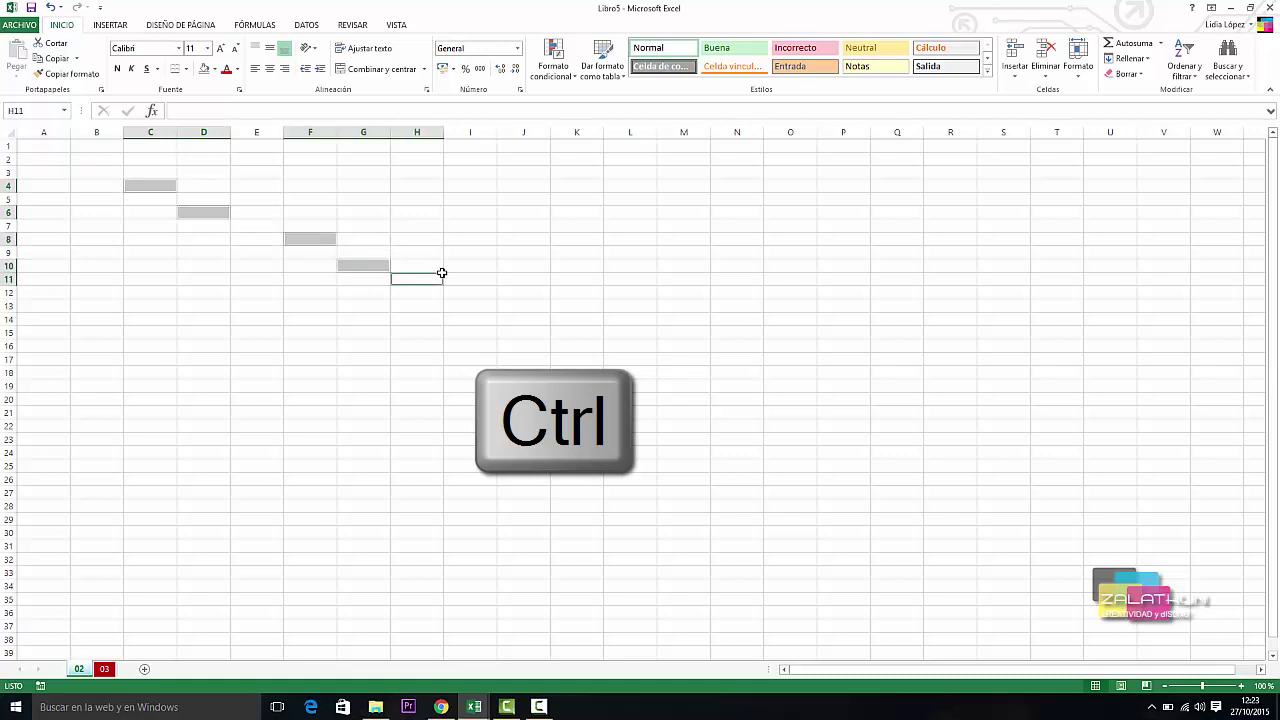
{"action": "left_click", "coordinate": [486, 293], "text": "ctrl"}
{"action": "left_click", "coordinate": [591, 307], "text": "ctrl"}
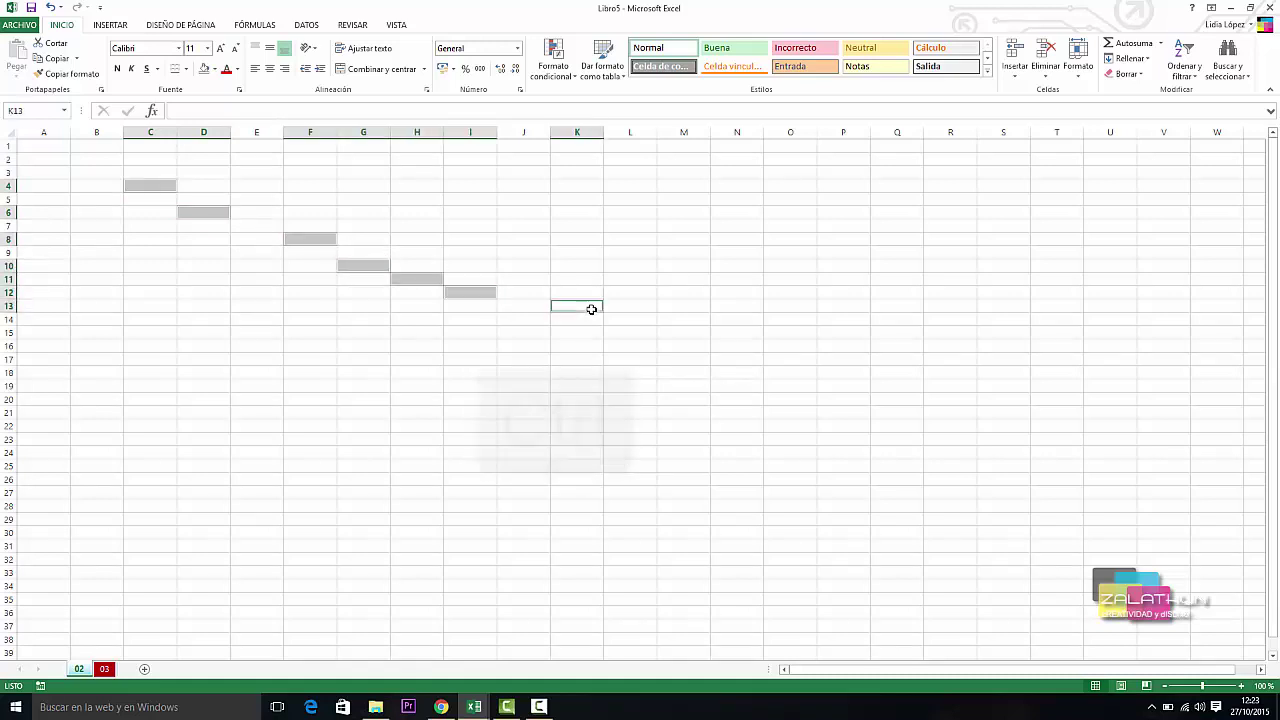
Clear the previous selection and enter 'ckjckx' in C5 and 'kk' in C6.
{"action": "left_click", "coordinate": [224, 468]}
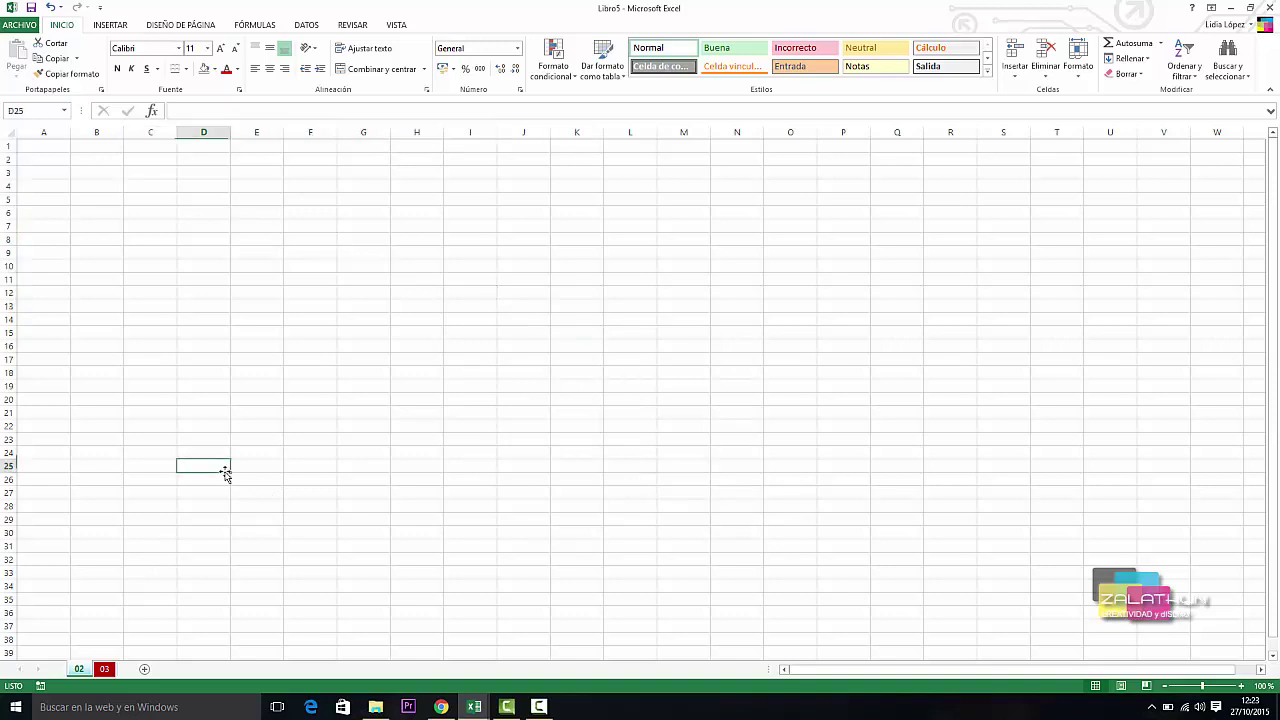
{"action": "left_click", "coordinate": [150, 226]}
{"action": "left_click", "coordinate": [141, 200]}
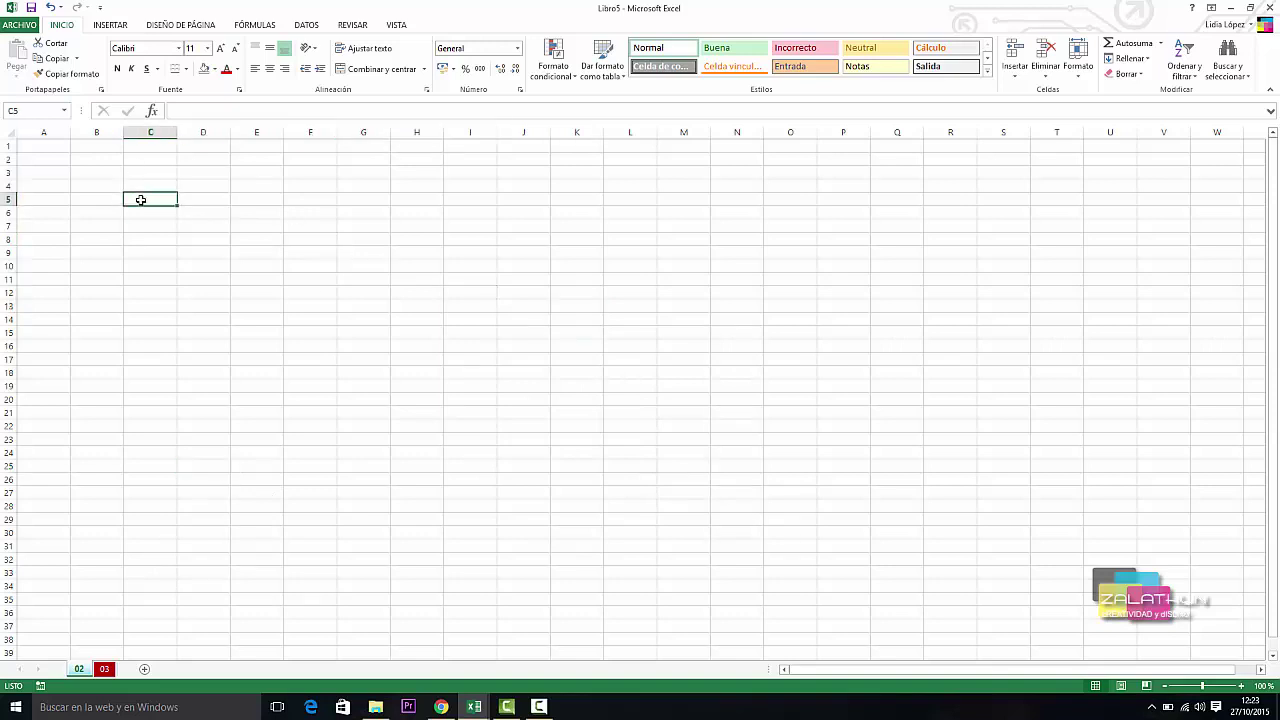
{"action": "type", "text": "ckjckx"}
{"action": "key", "text": "Return"}
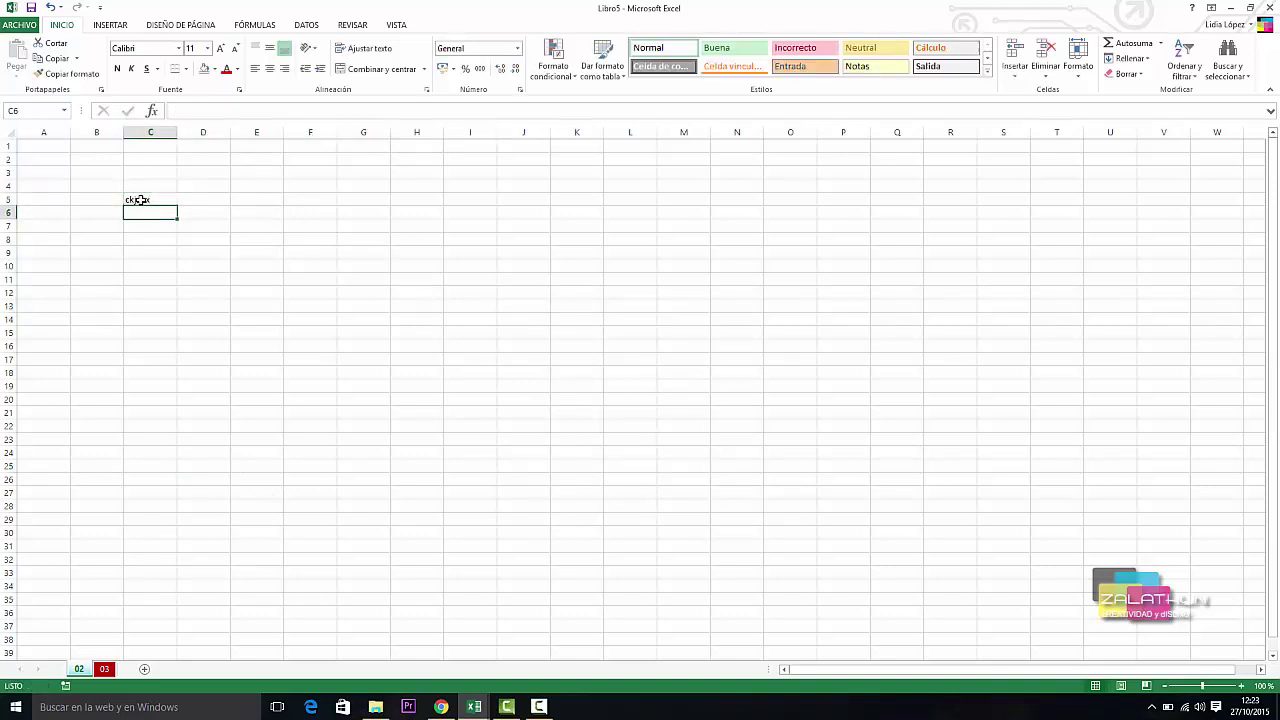
{"action": "type", "text": "kk"}
{"action": "key", "text": "Return"}
Enter 'lcjkshls', 'knlk' and 'knlk' in C7 to C9, then select C5:C9.
{"action": "type", "text": "lcjkshls"}
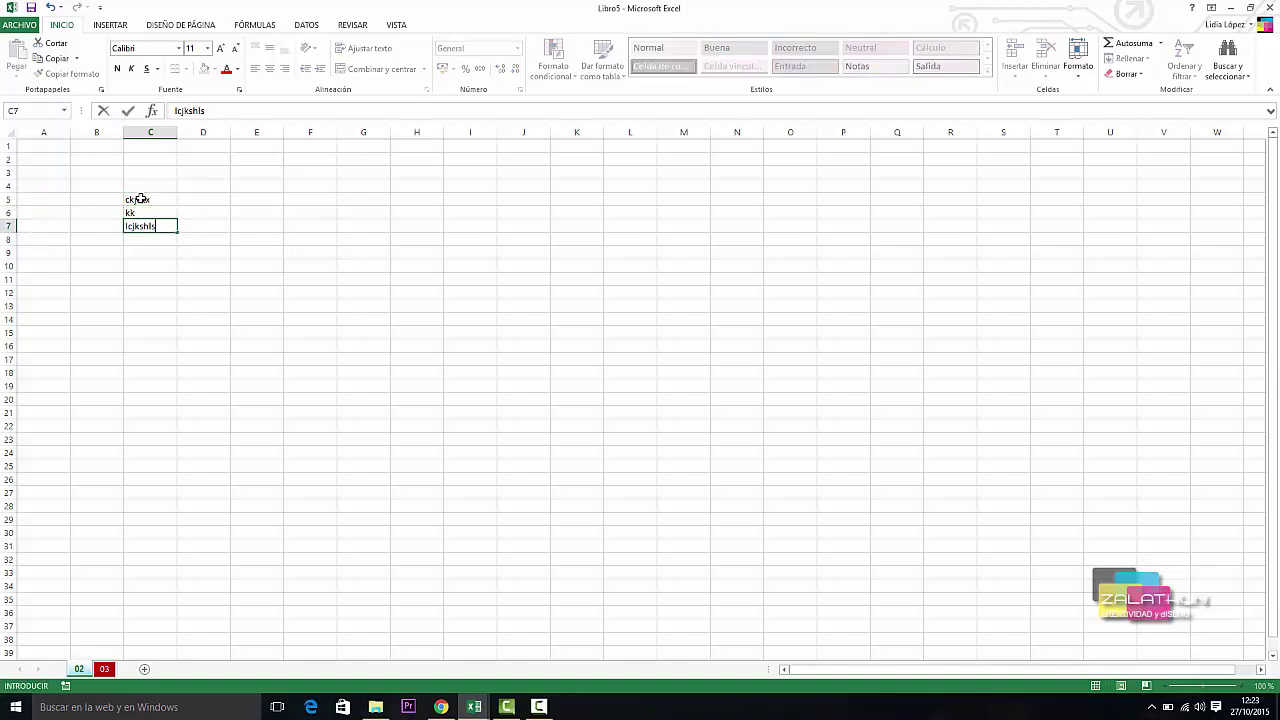
{"action": "key", "text": "Return"}
{"action": "type", "text": "knlk"}
{"action": "key", "text": "Return"}
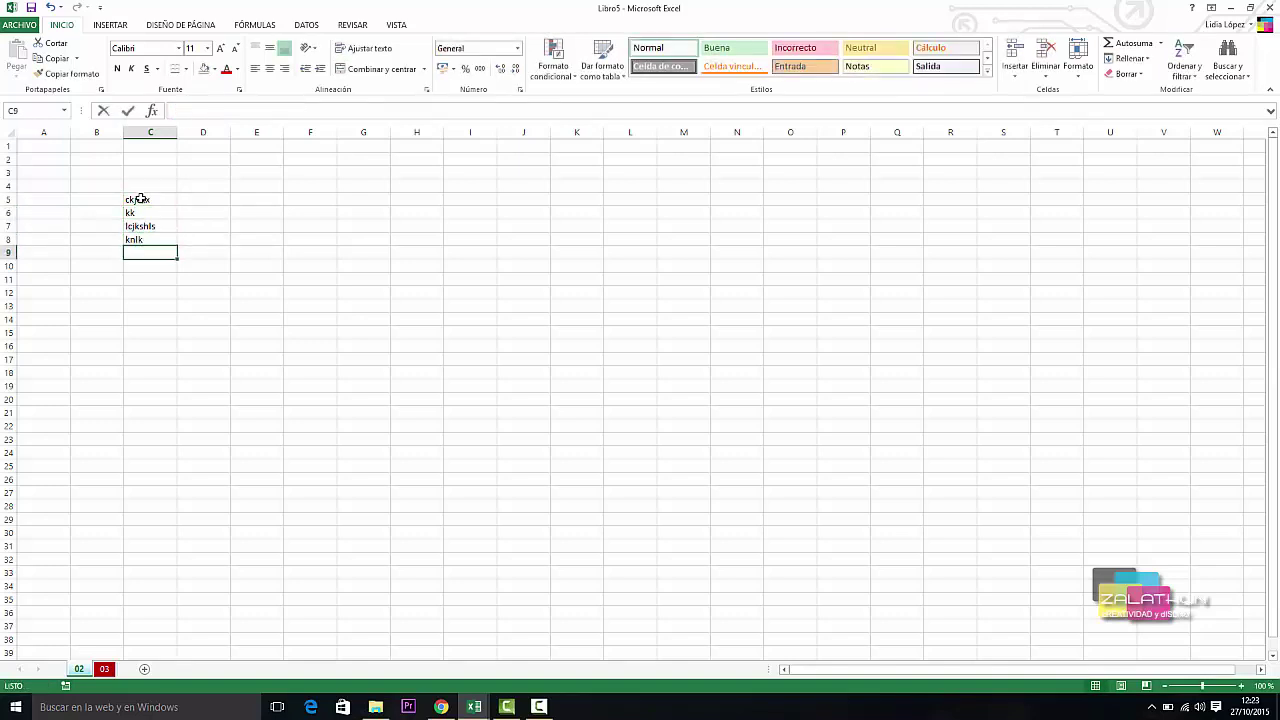
{"action": "type", "text": "knlkn"}
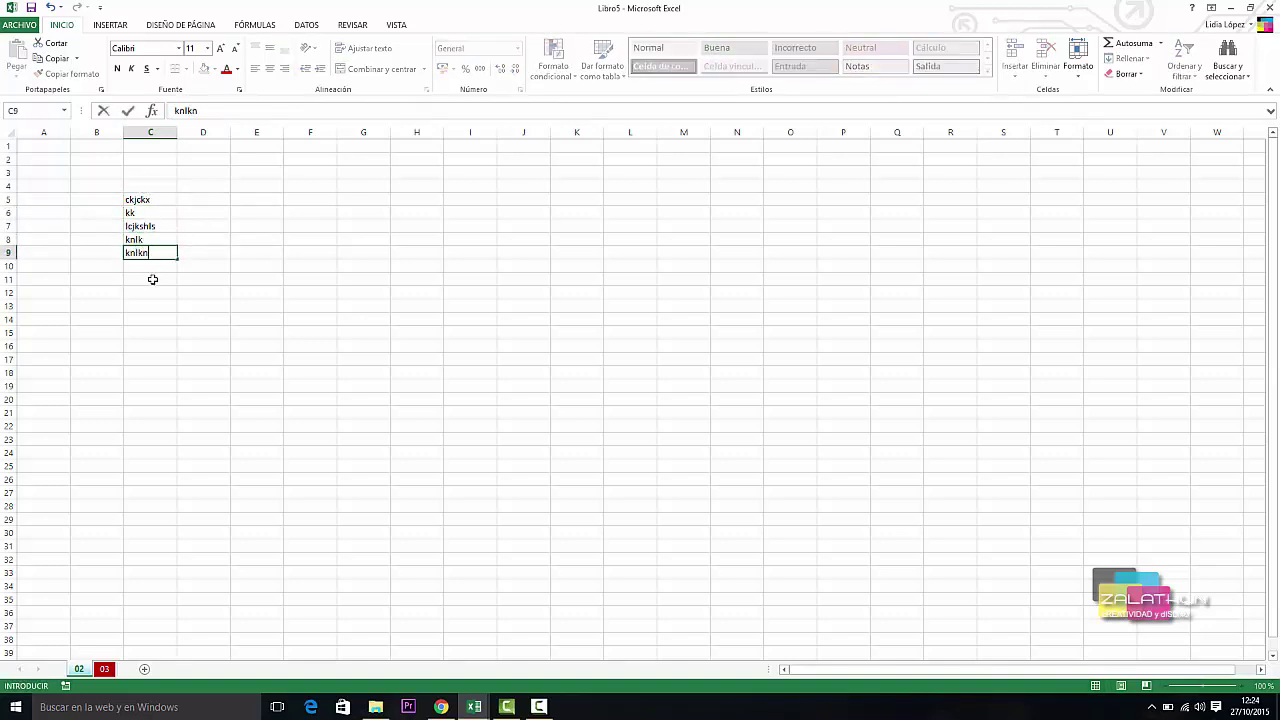
{"action": "key", "text": "Return"}
{"action": "left_click", "coordinate": [150, 199]}
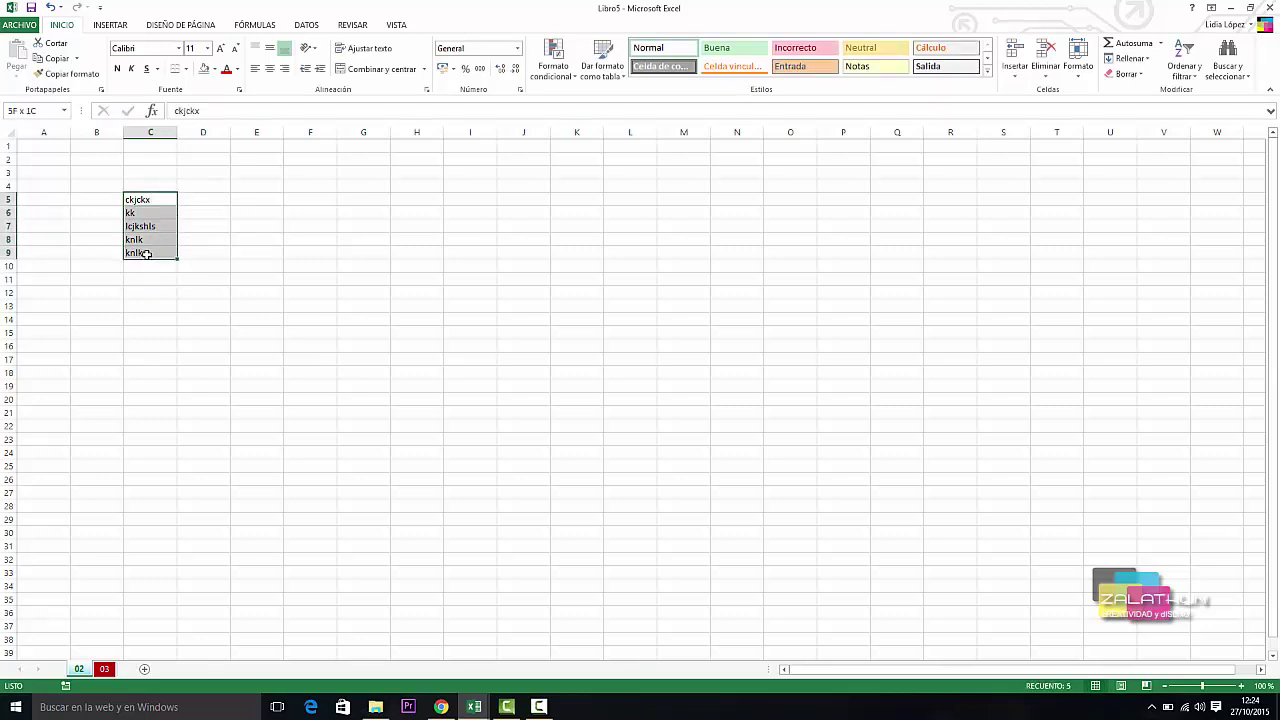
{"action": "left_click_drag", "start_coordinate": [153, 199], "coordinate": [160, 252]}
Empty the five text entries in C5:C9 with Borrar contenido from the right-click menu.
{"action": "right_click", "coordinate": [158, 201]}
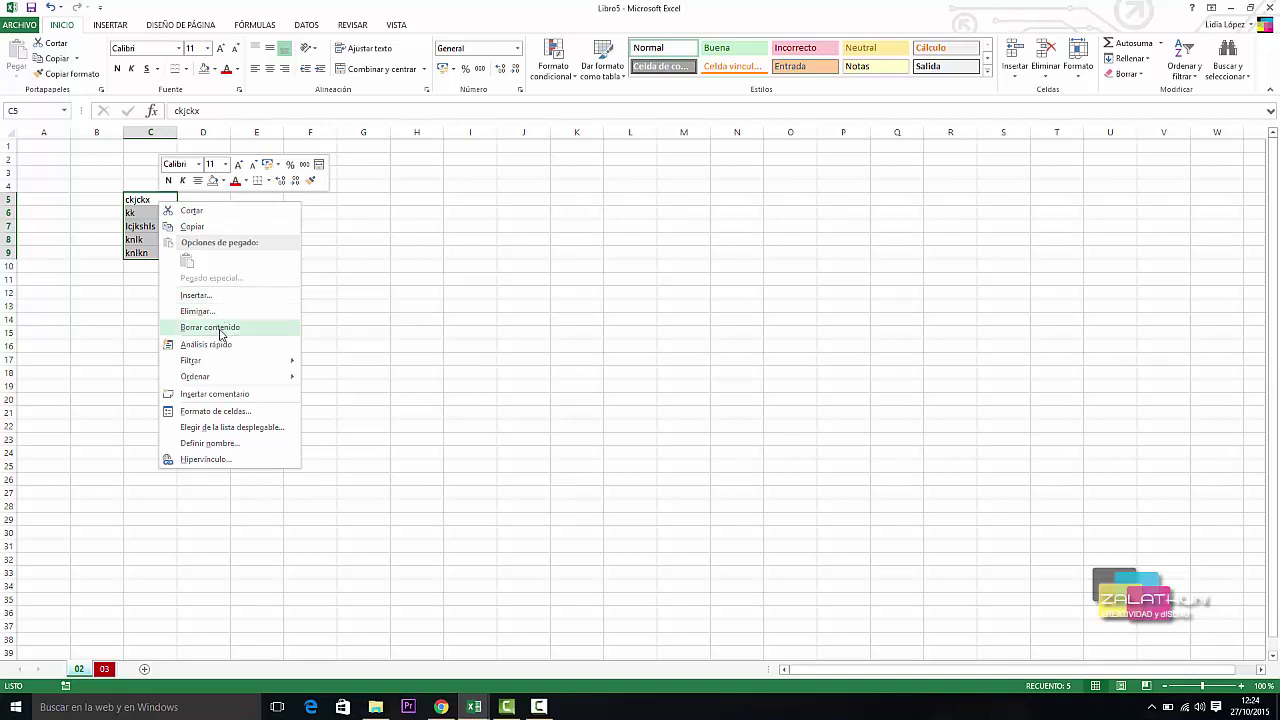
{"action": "left_click", "coordinate": [222, 331]}
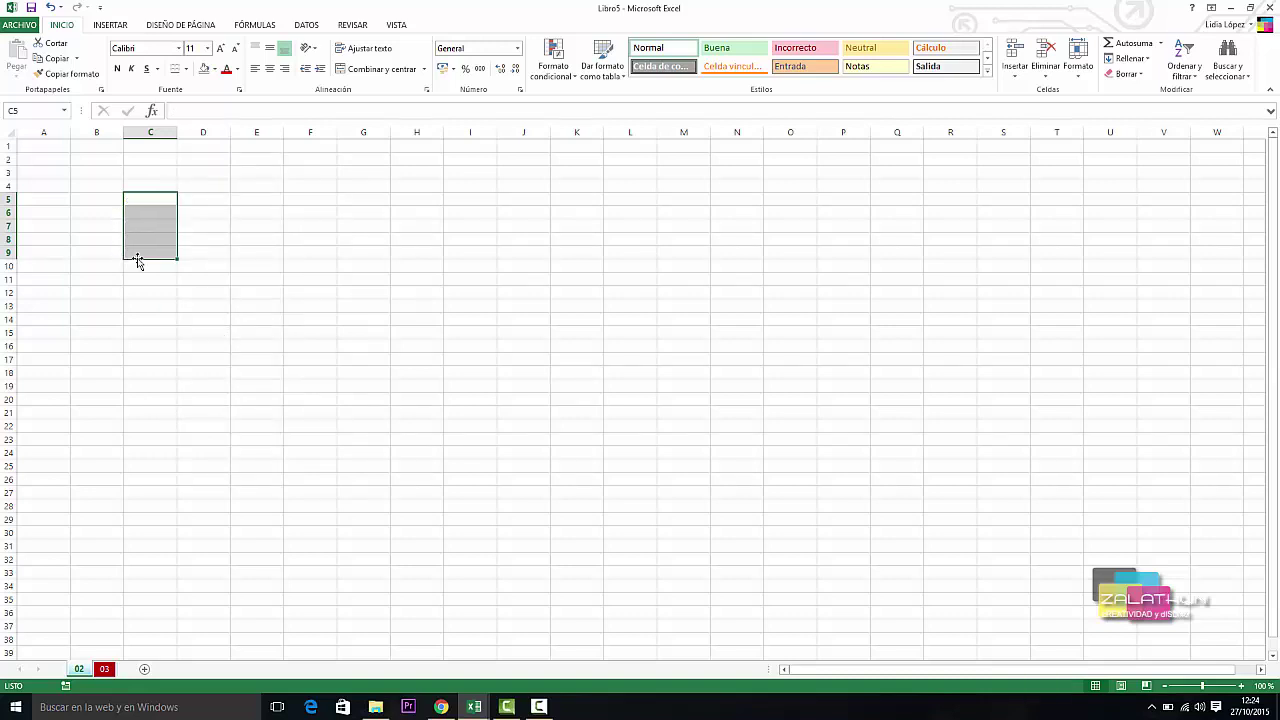
Undo the clear, then delete C5:C9 with cells shifting left.
{"action": "key", "text": "ctrl+z"}
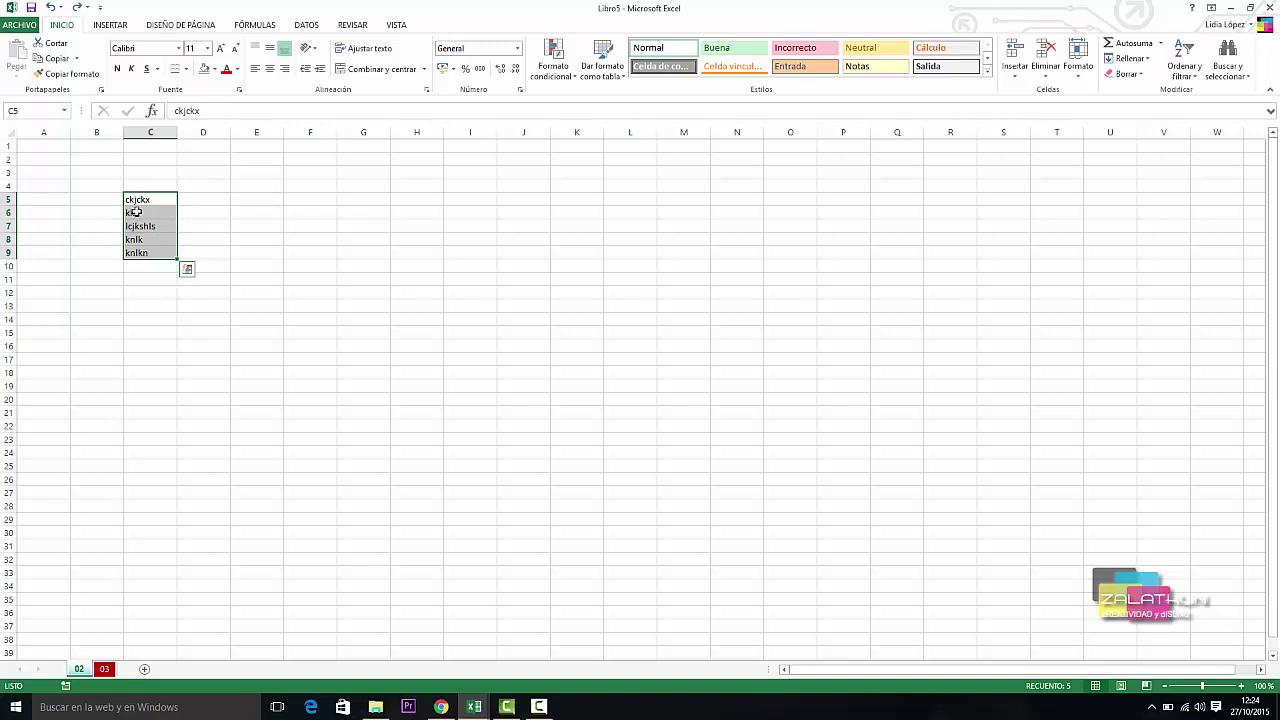
{"action": "right_click", "coordinate": [145, 201]}
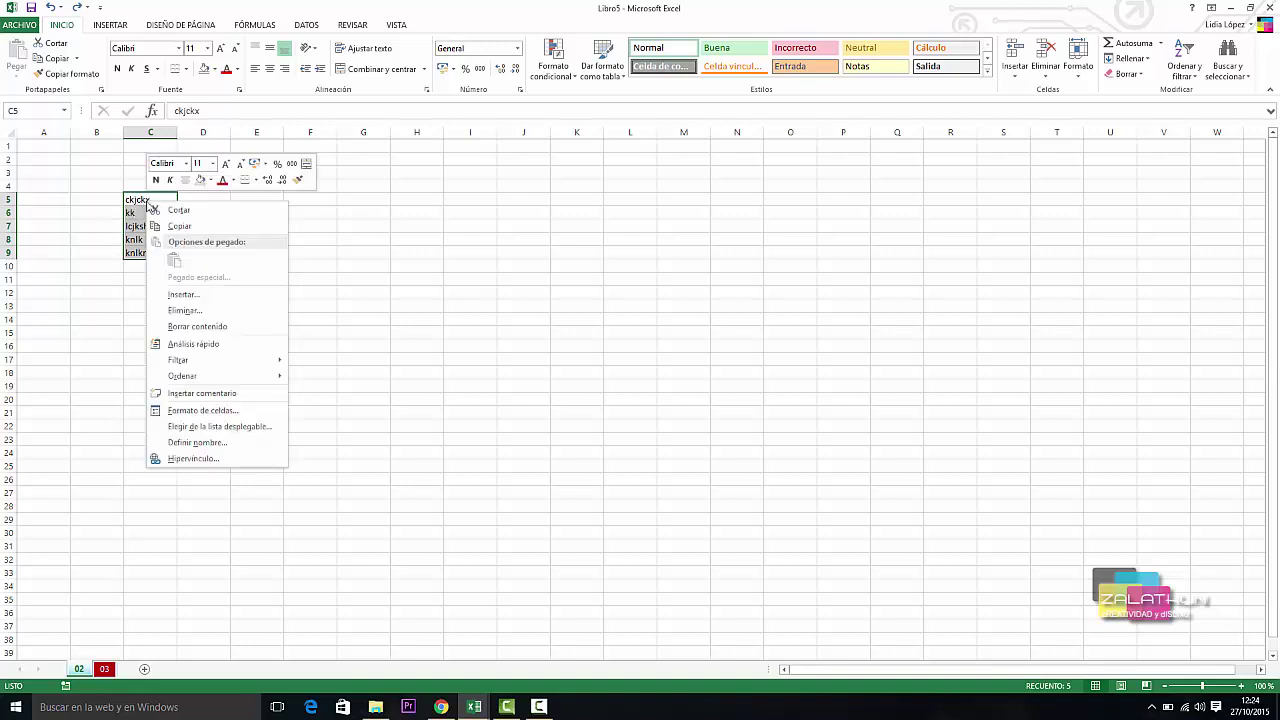
{"action": "left_click", "coordinate": [193, 314]}
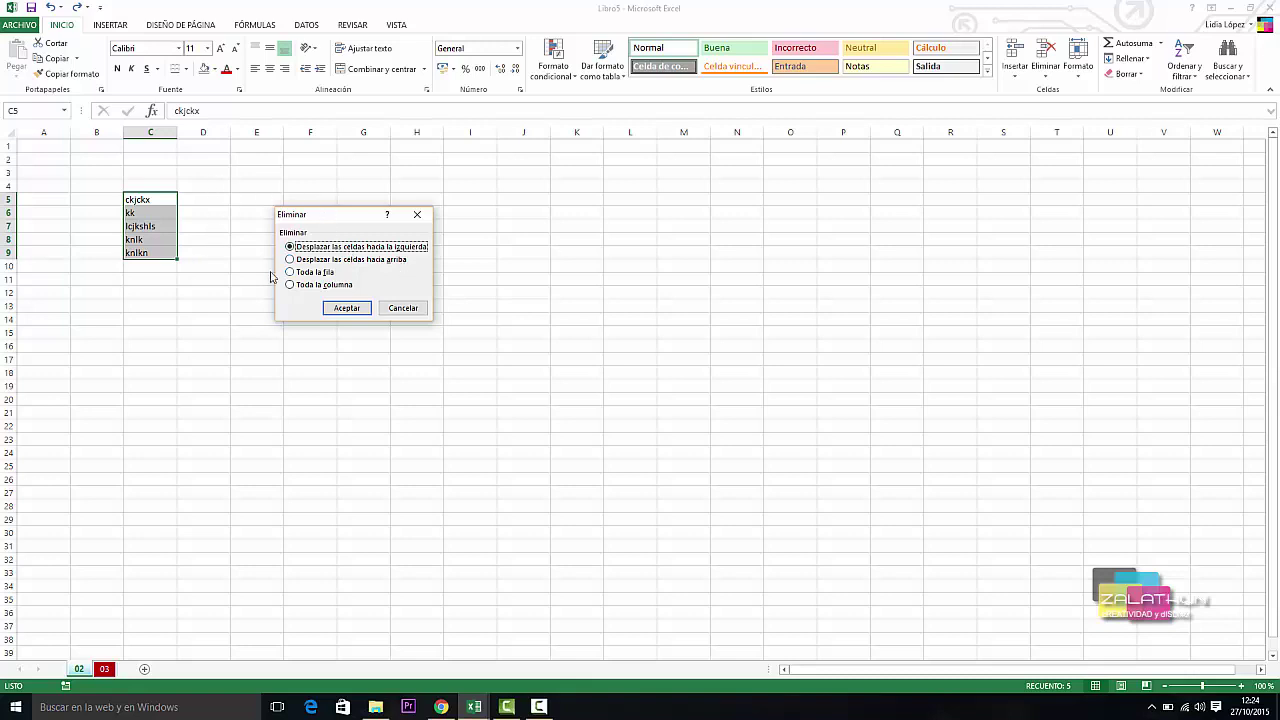
{"action": "left_click", "coordinate": [346, 307]}
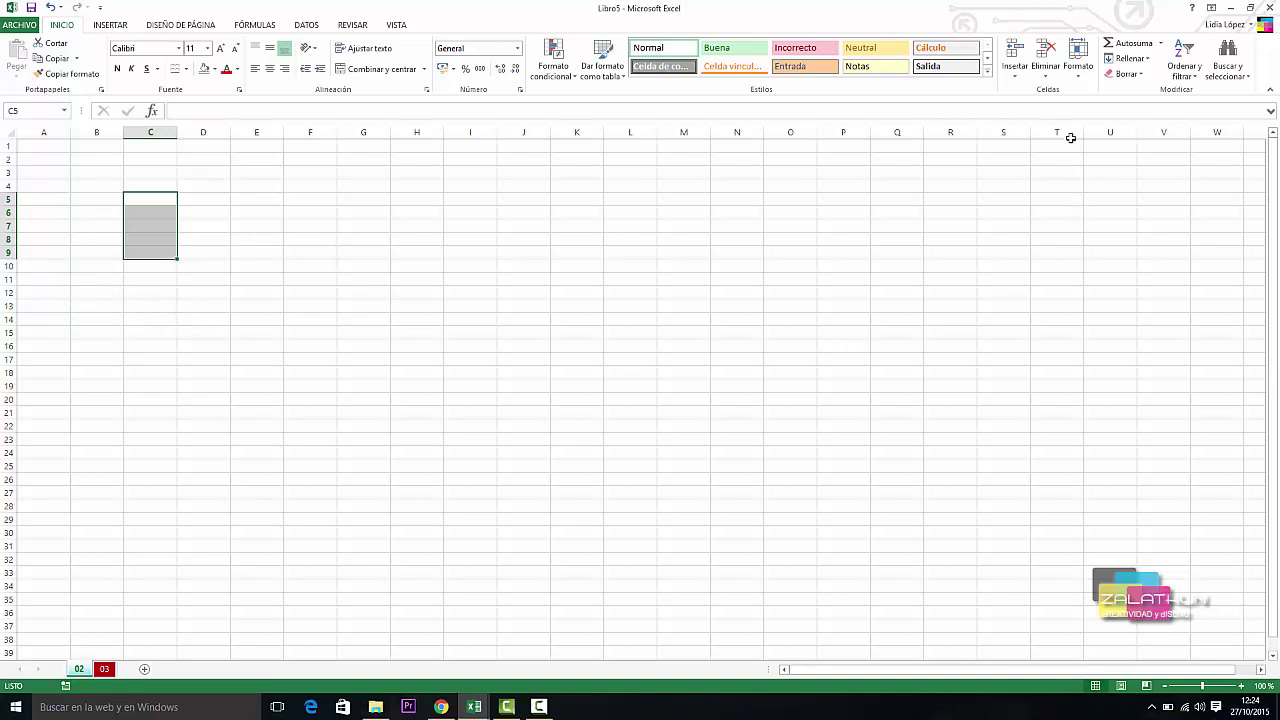
Delete the selected cells again using Home > Eliminar > Eliminar celdas.
{"action": "left_click", "coordinate": [1054, 72]}
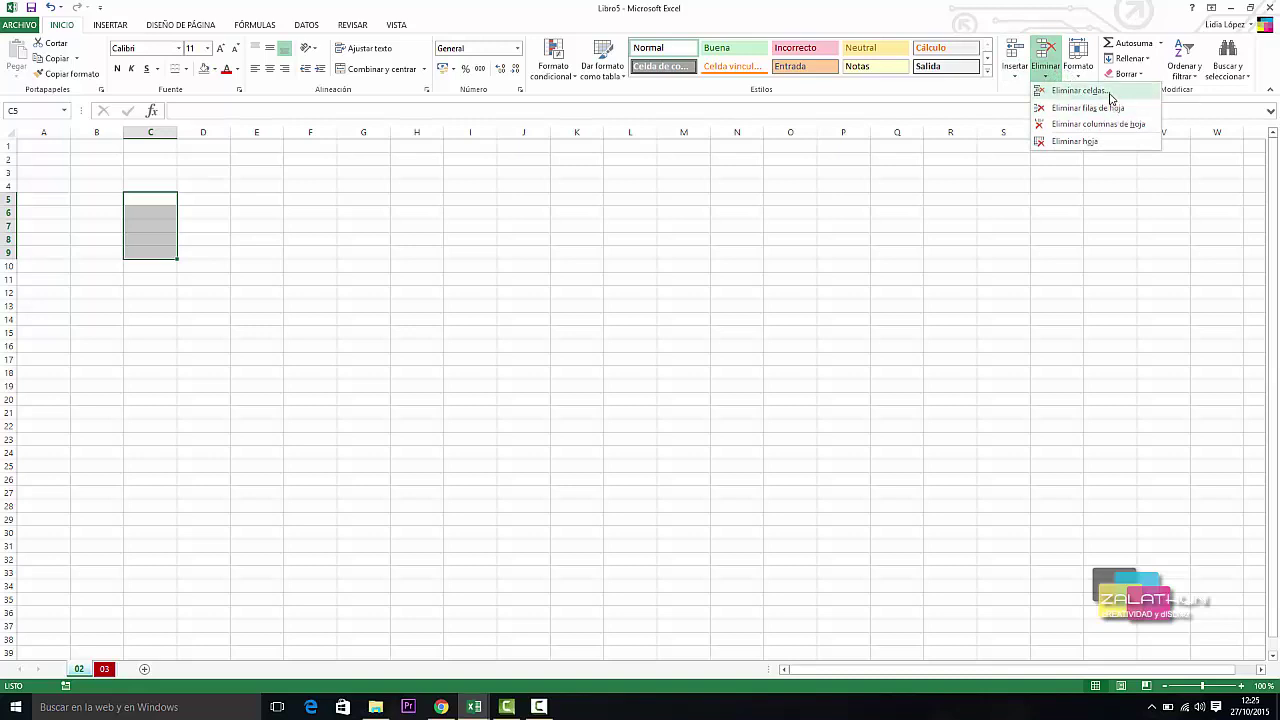
{"action": "left_click", "coordinate": [1107, 91]}
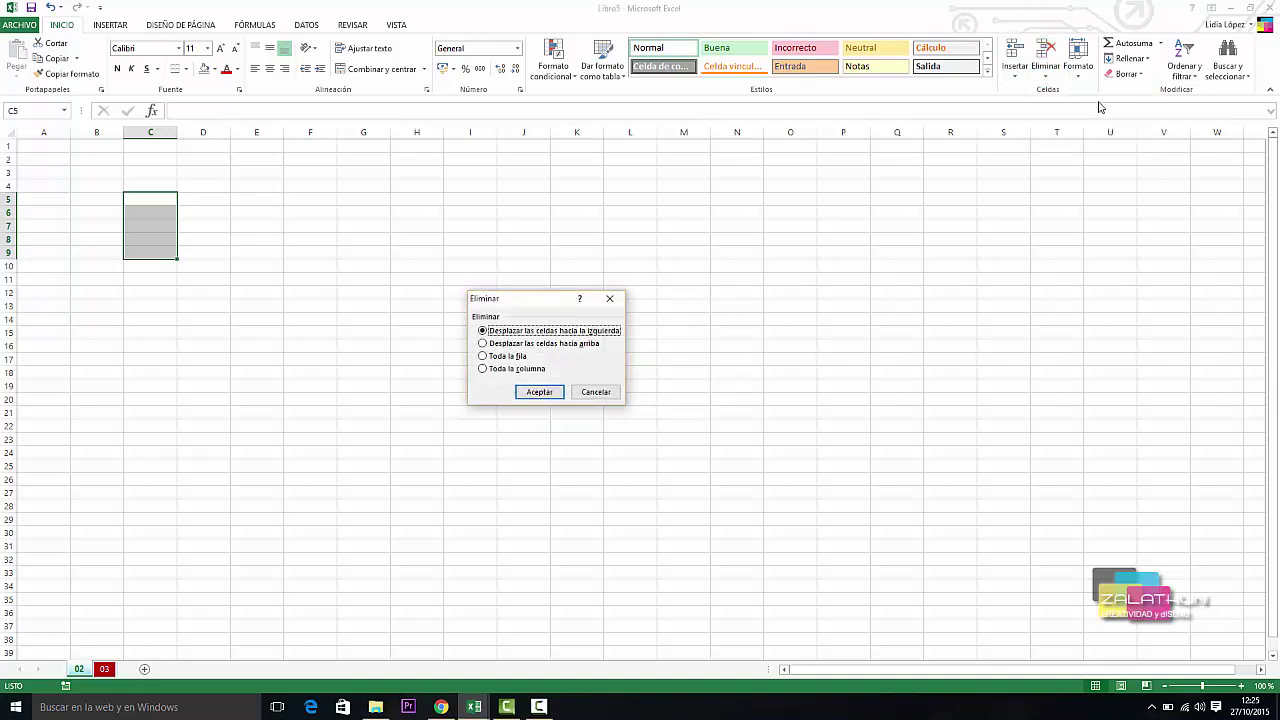
{"action": "left_click", "coordinate": [543, 396]}
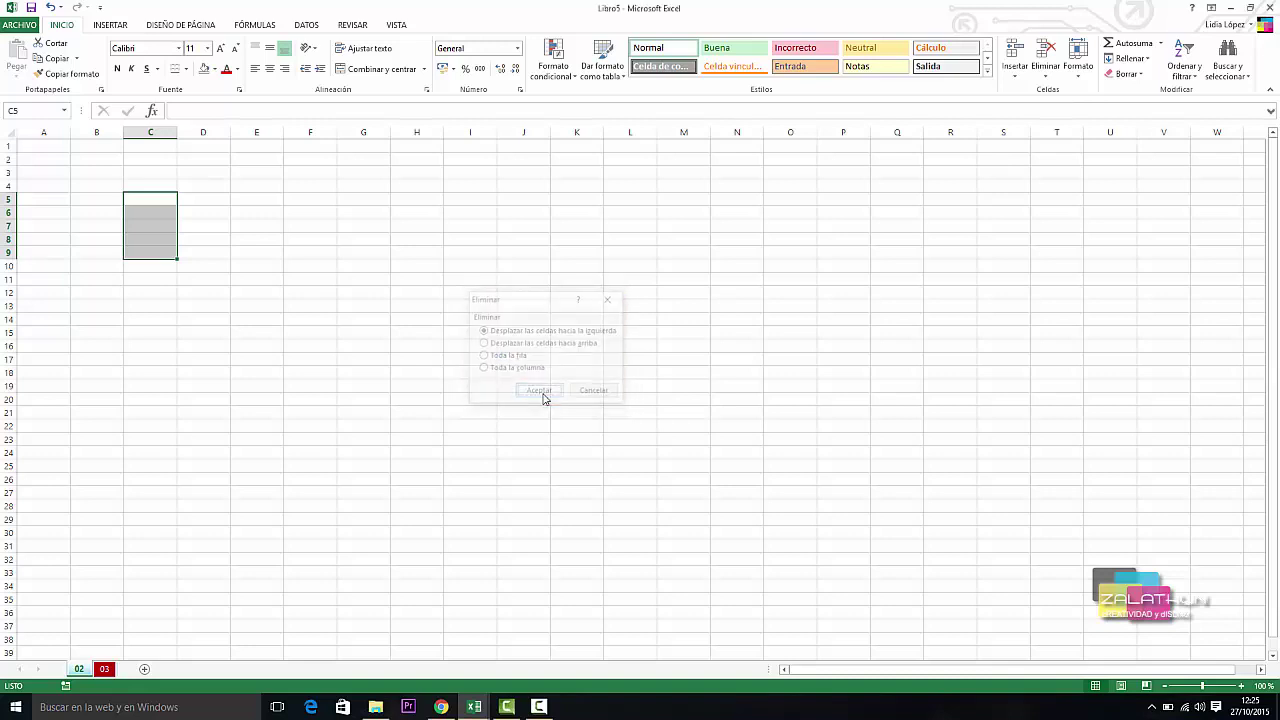
Delete sheet rows 5 to 9 entirely, then select N15.
{"action": "left_click", "coordinate": [1050, 76]}
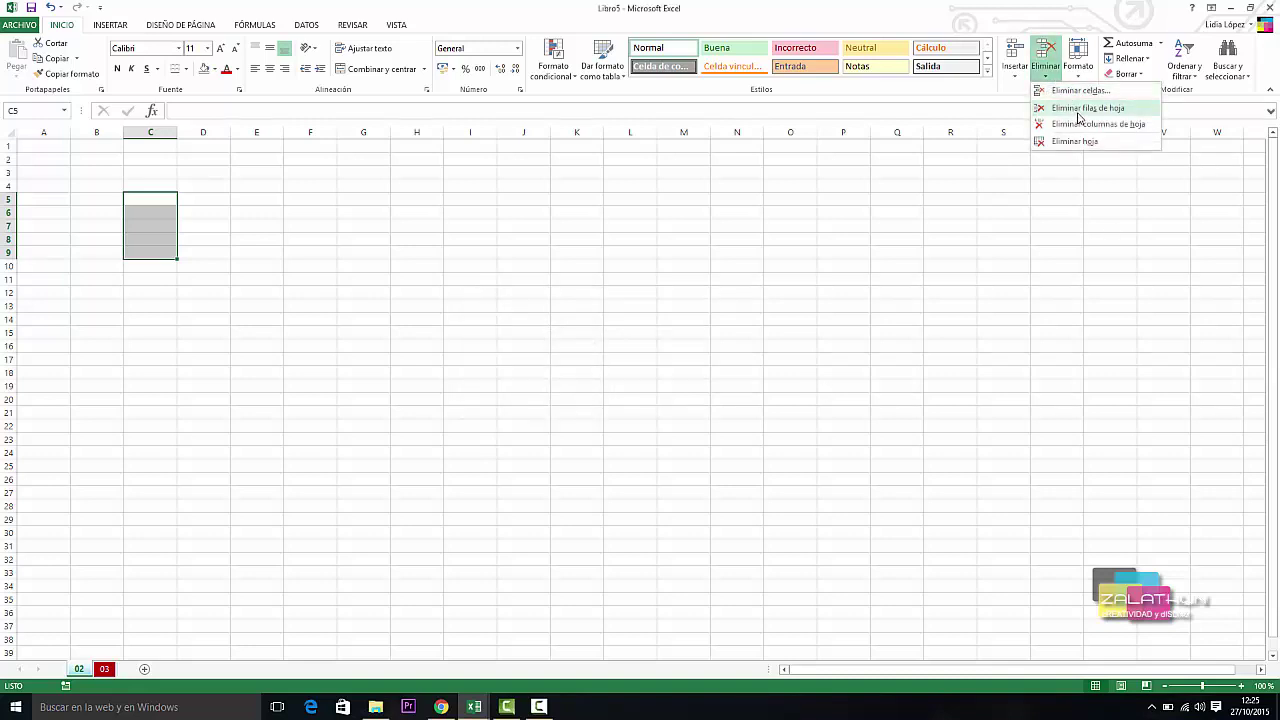
{"action": "left_click", "coordinate": [1078, 108]}
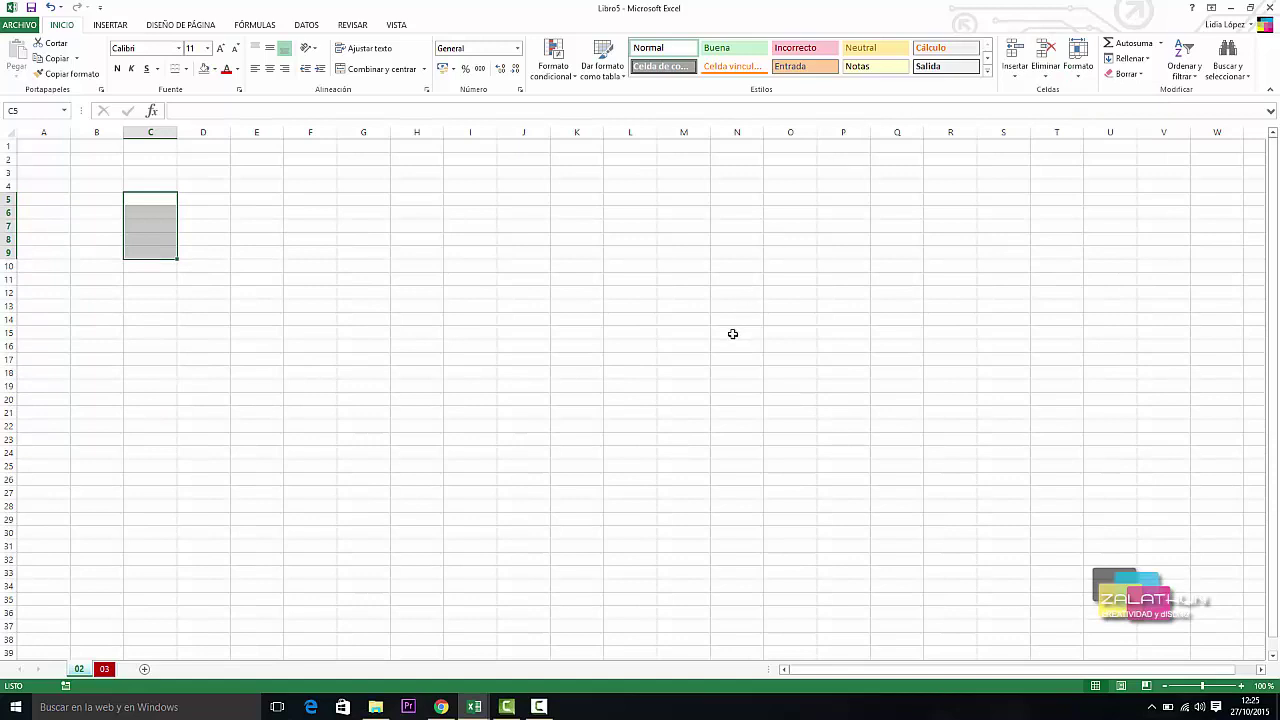
{"action": "left_click", "coordinate": [735, 333]}
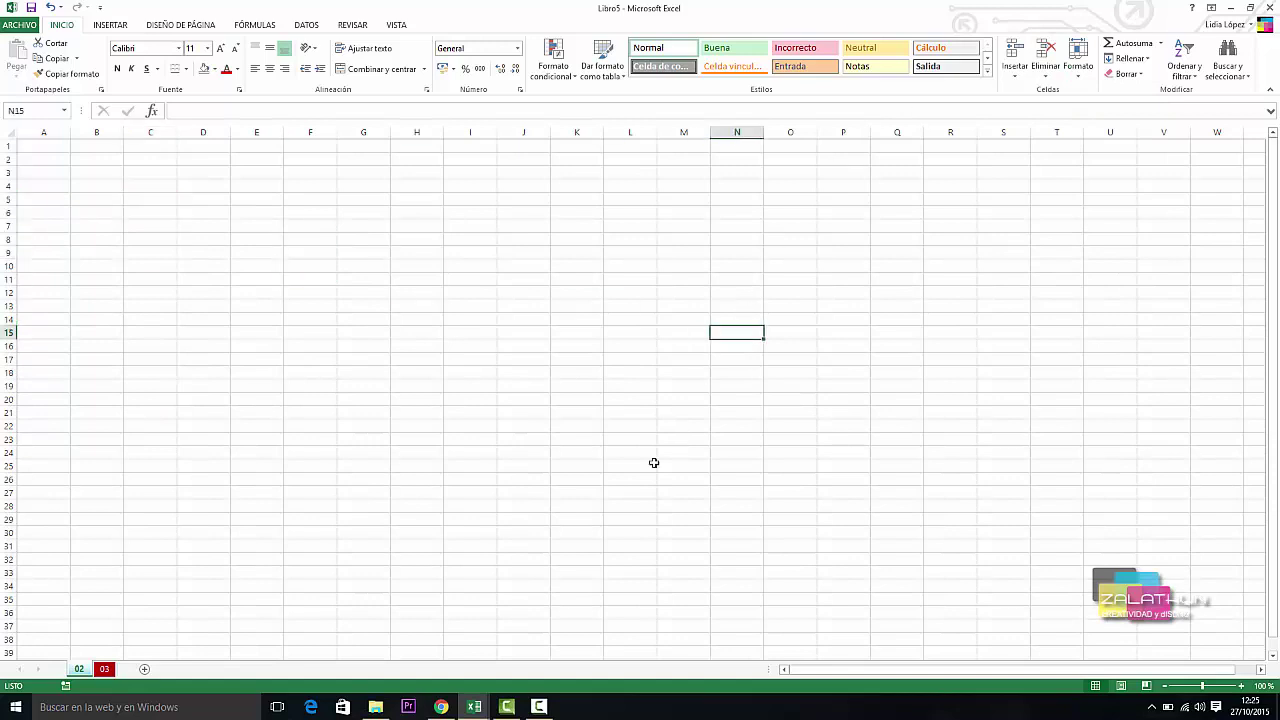
{"action": "left_click", "coordinate": [1050, 76]}
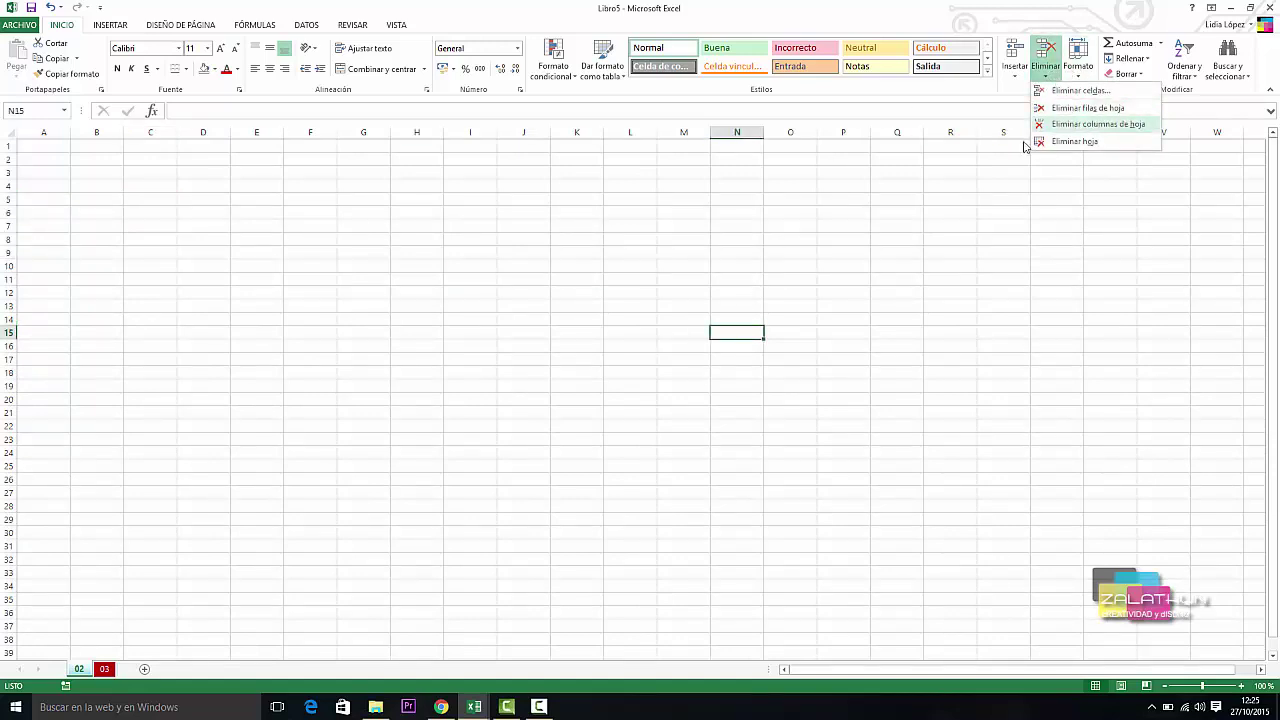